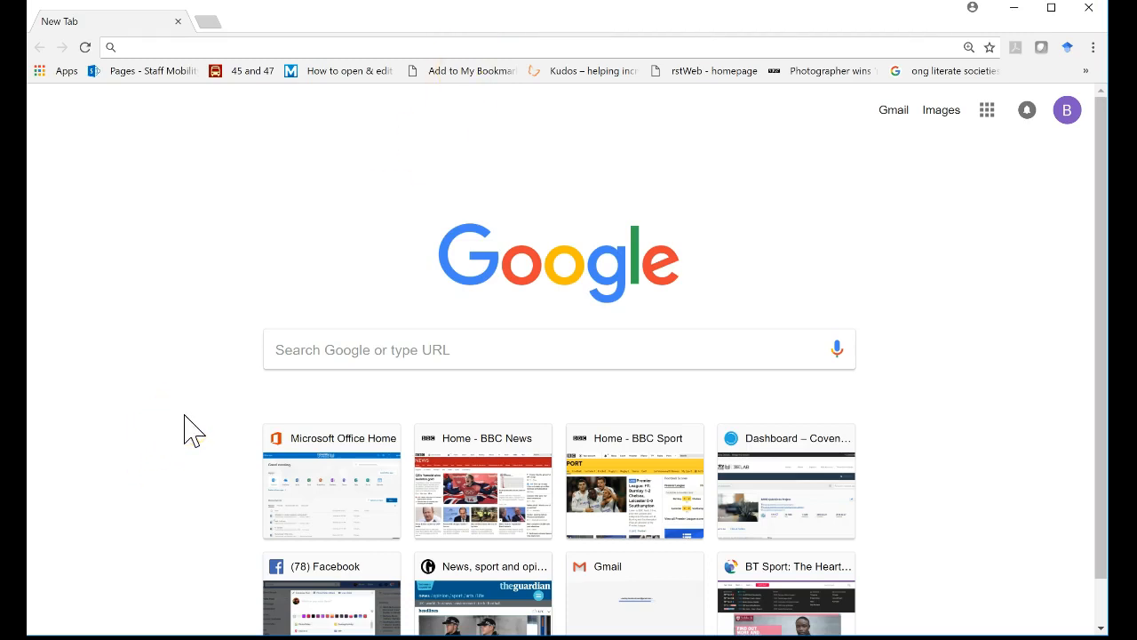
# Step: Go to sketchengine.co.uk, log in to the site and open the home list of corpora
pyautogui.write('sketchengine.co.uk')
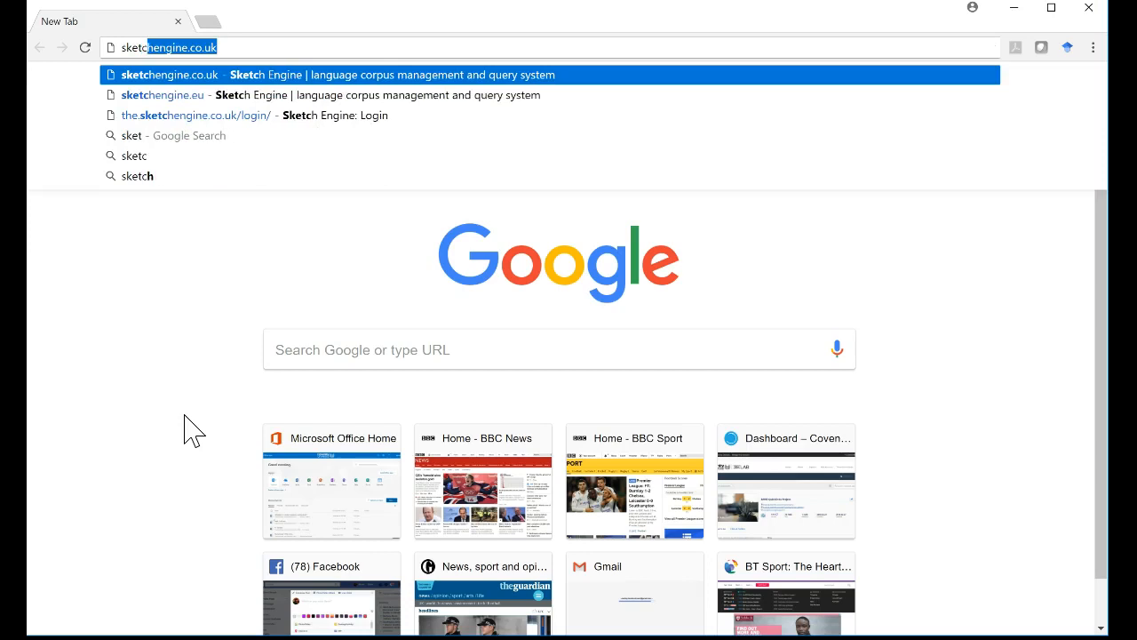
pyautogui.press('Return')
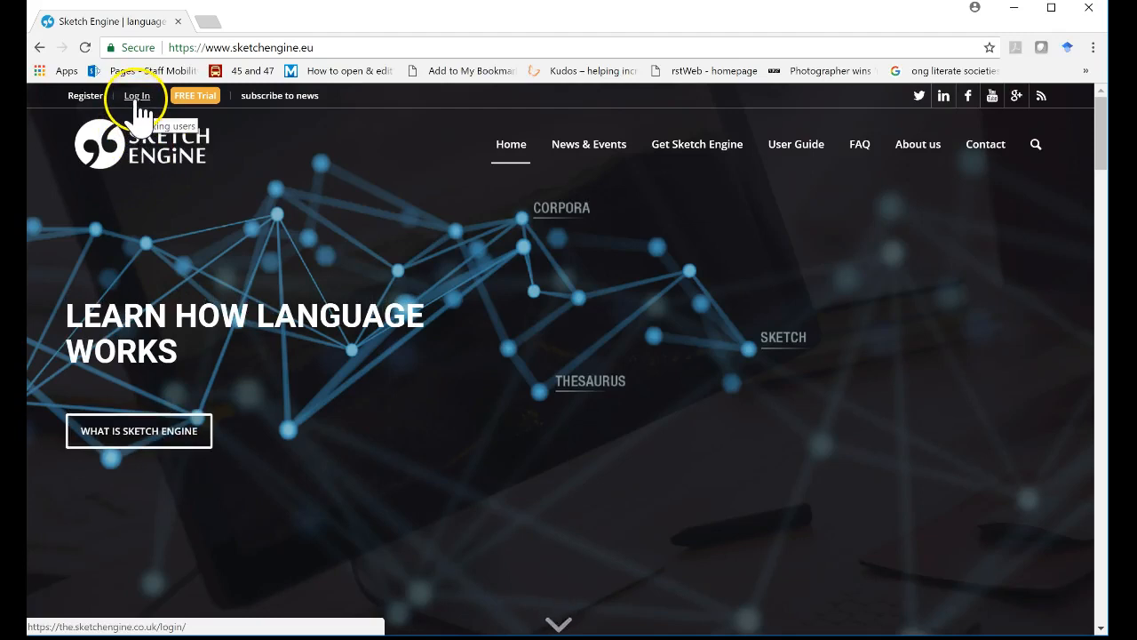
pyautogui.click(137, 97)
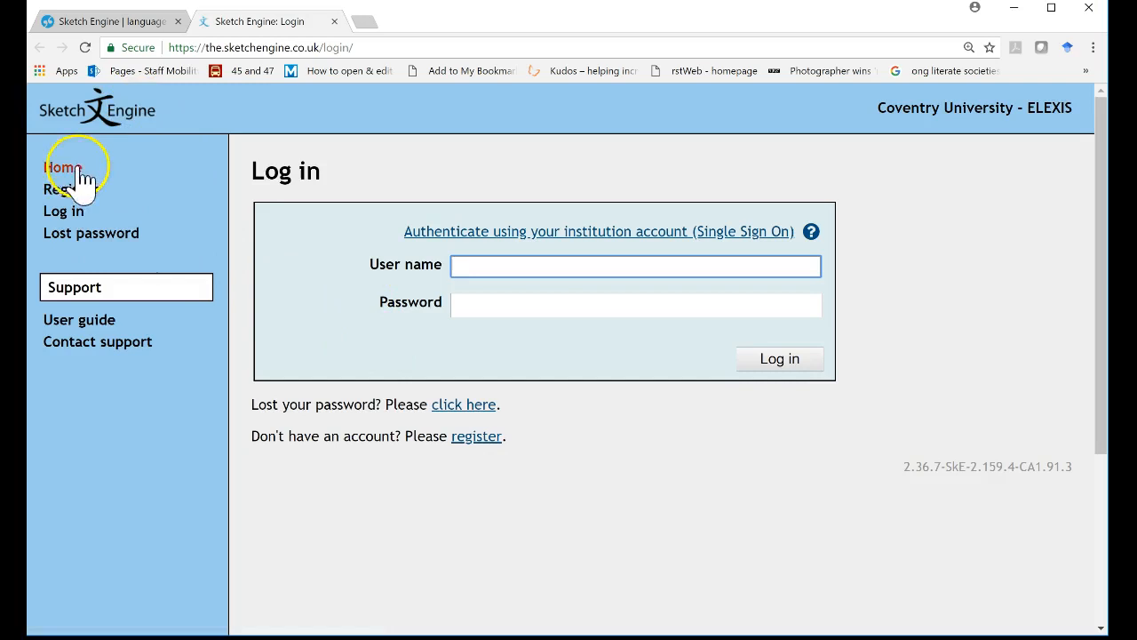
pyautogui.click(64, 174)
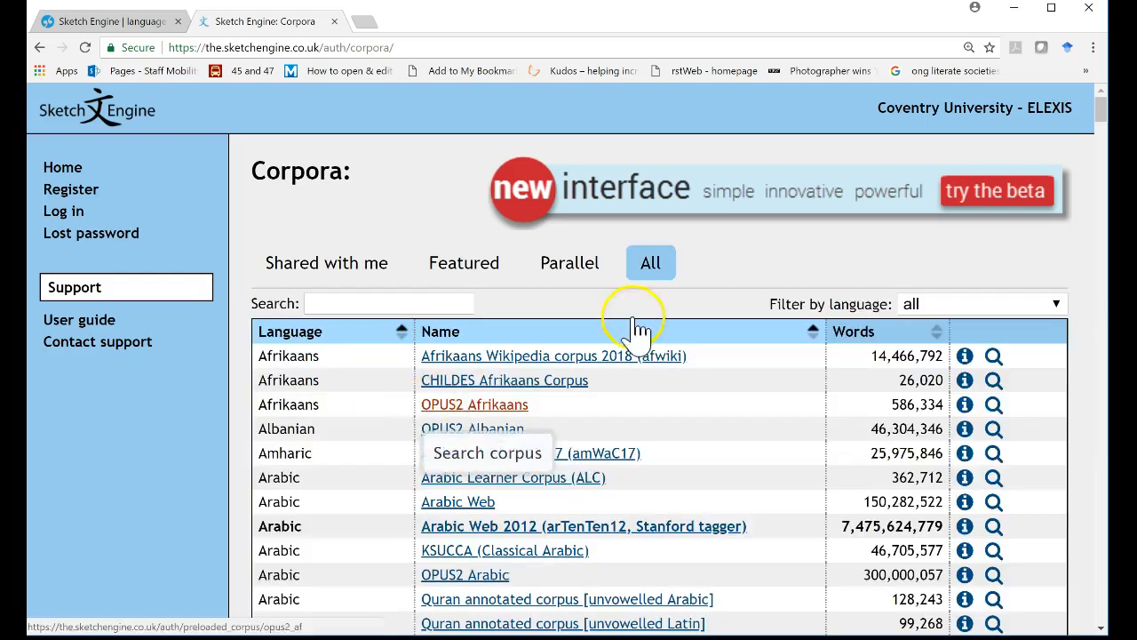
# Step: Search the corpora list for "bri" and open the British Academic Written English Corpus (BAWE)
pyautogui.click(399, 298)
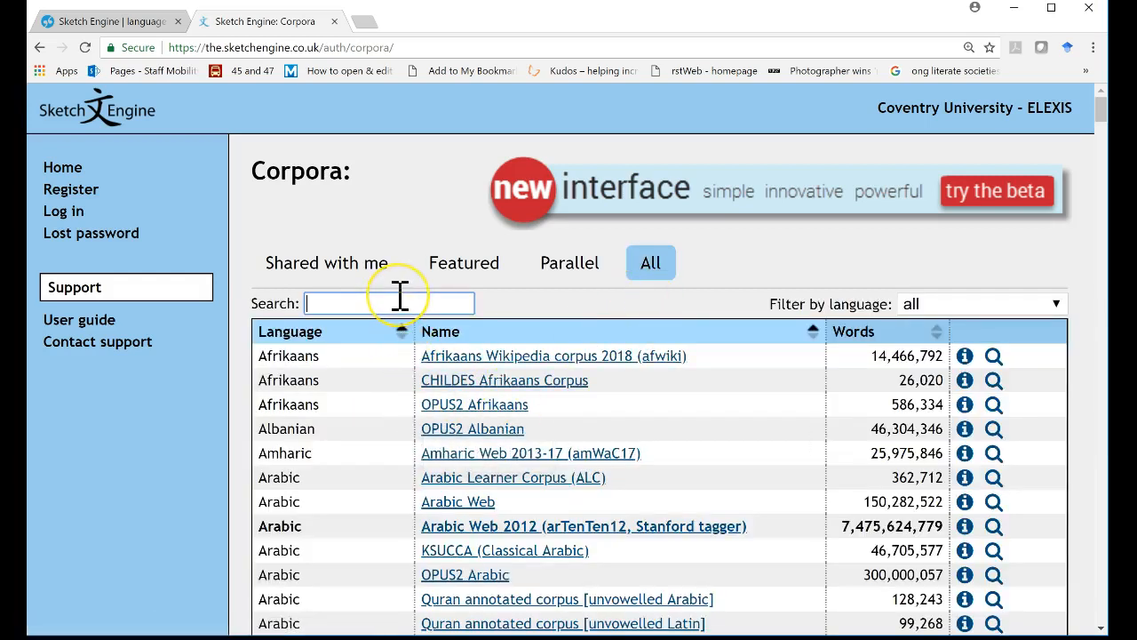
pyautogui.write('bri')
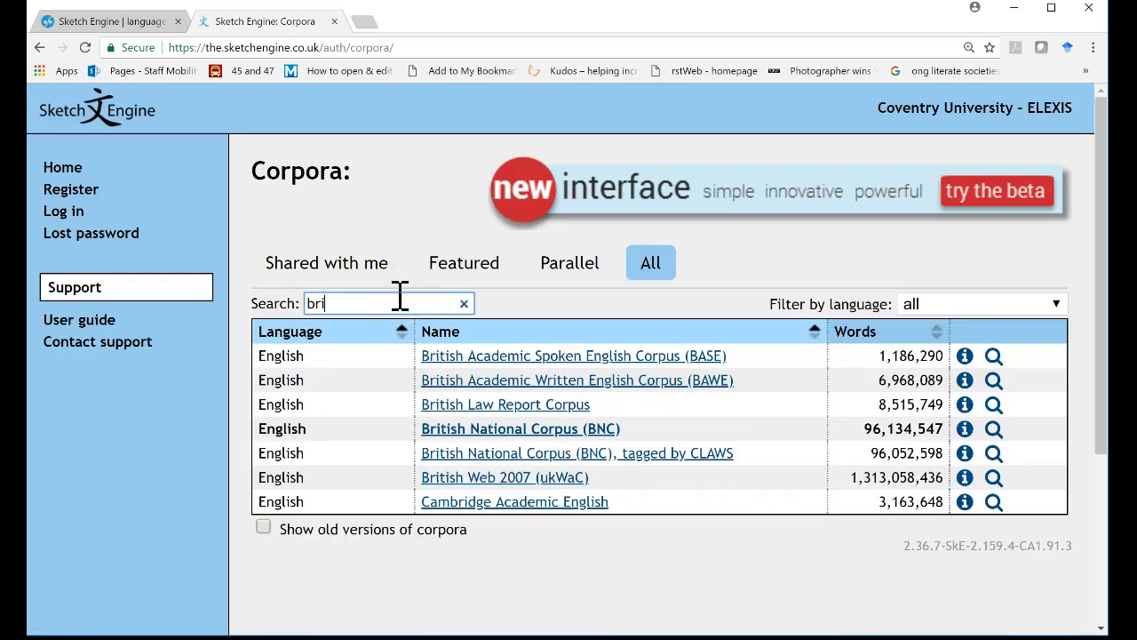
pyautogui.click(509, 386)
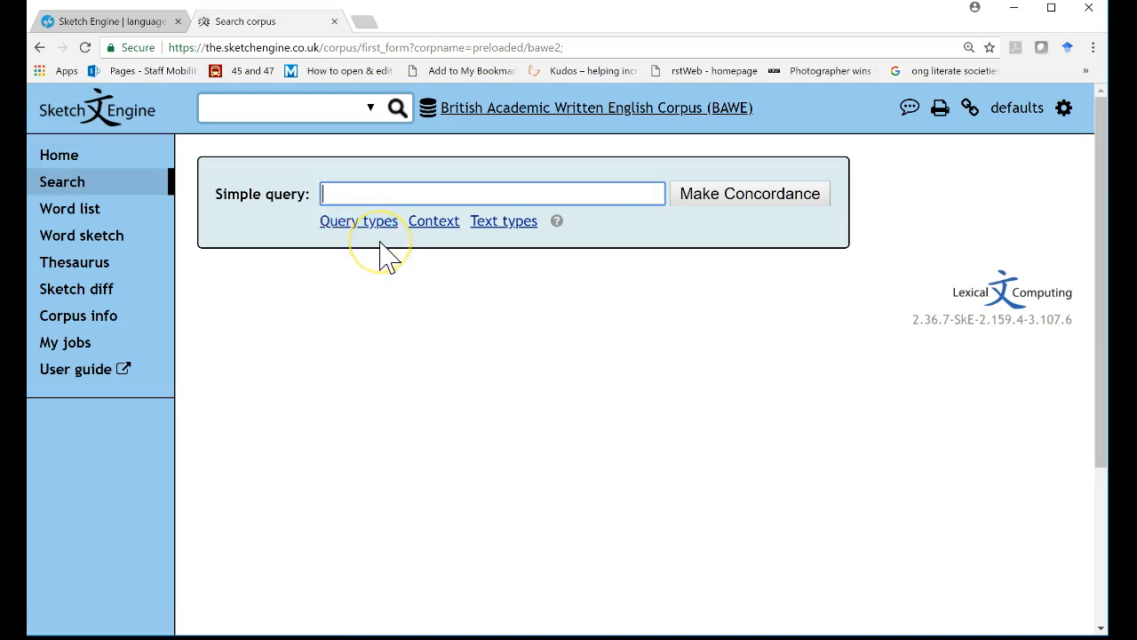
# Step: Make a concordance with the simple query "spend" and look through its first page of lines
pyautogui.write('spend')
pyautogui.press('Return')
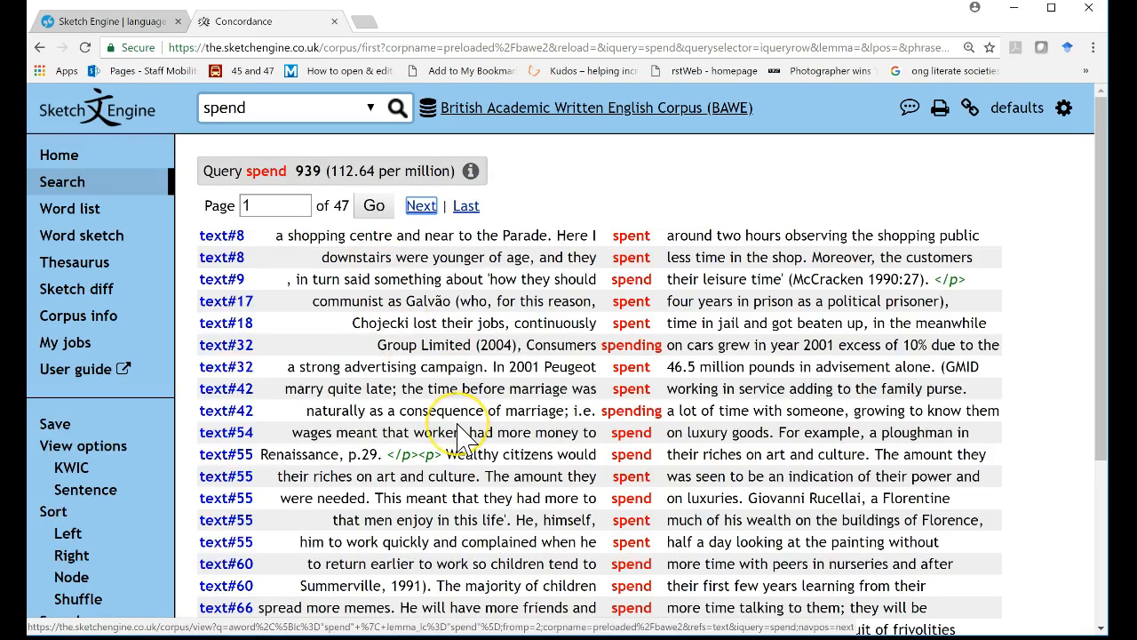
pyautogui.scroll(-3, 460, 435)
pyautogui.scroll(3, 460, 424)
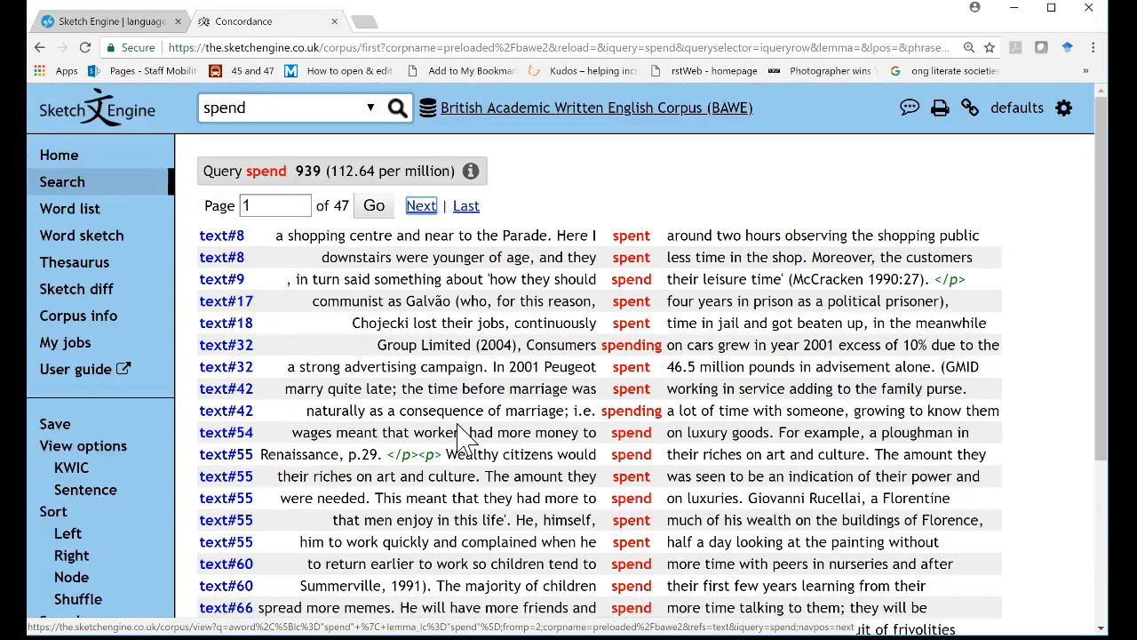
pyautogui.scroll(-3, 460, 425)
pyautogui.scroll(2, 461, 425)
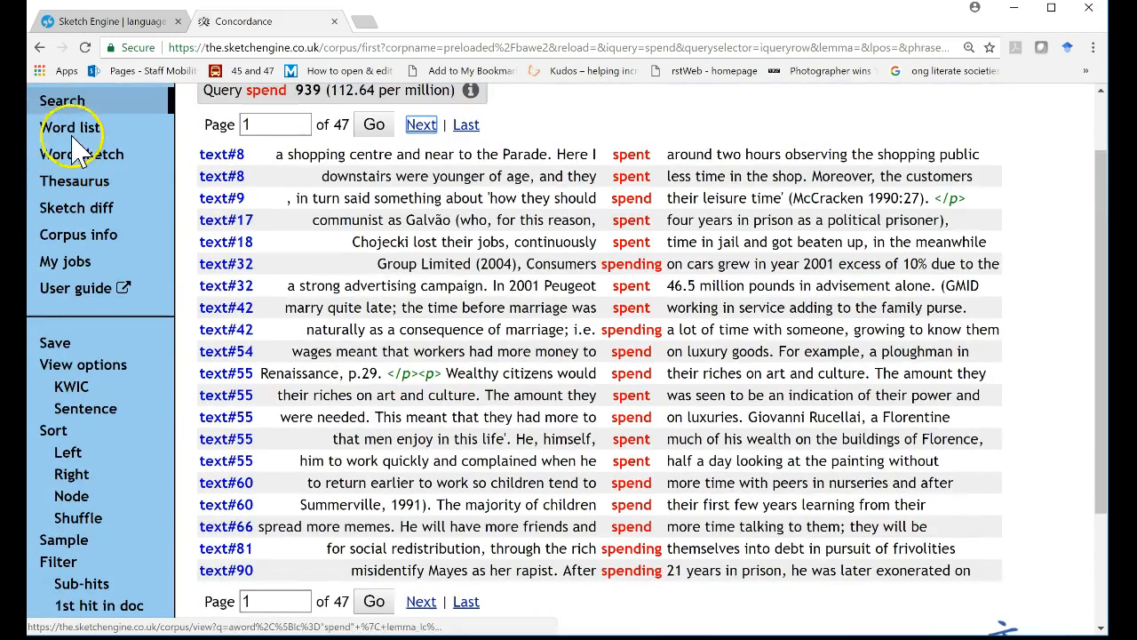
# Step: Return to the query form and switch the query type to word, with "spend" as the word form
pyautogui.click(40, 48)
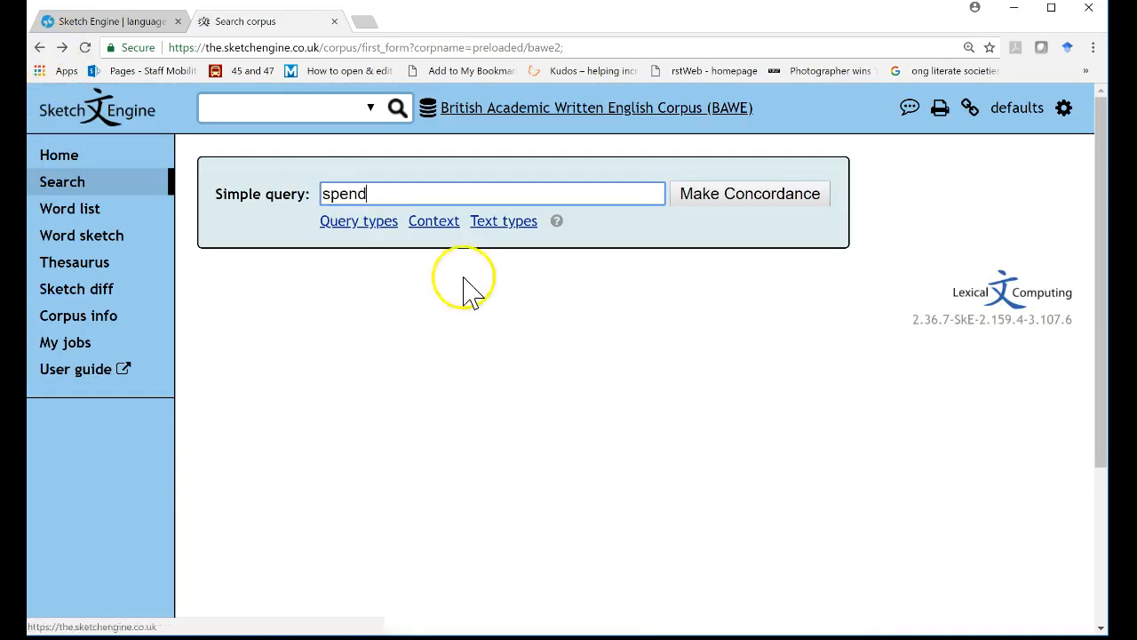
pyautogui.click(367, 227)
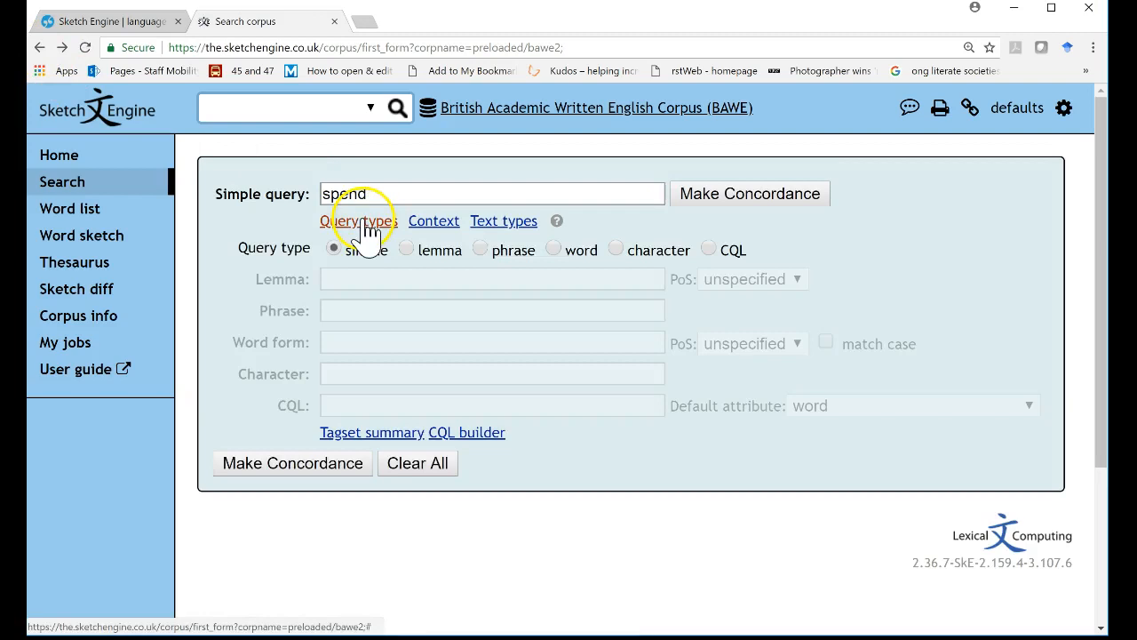
pyautogui.click(553, 250)
pyautogui.click(380, 342)
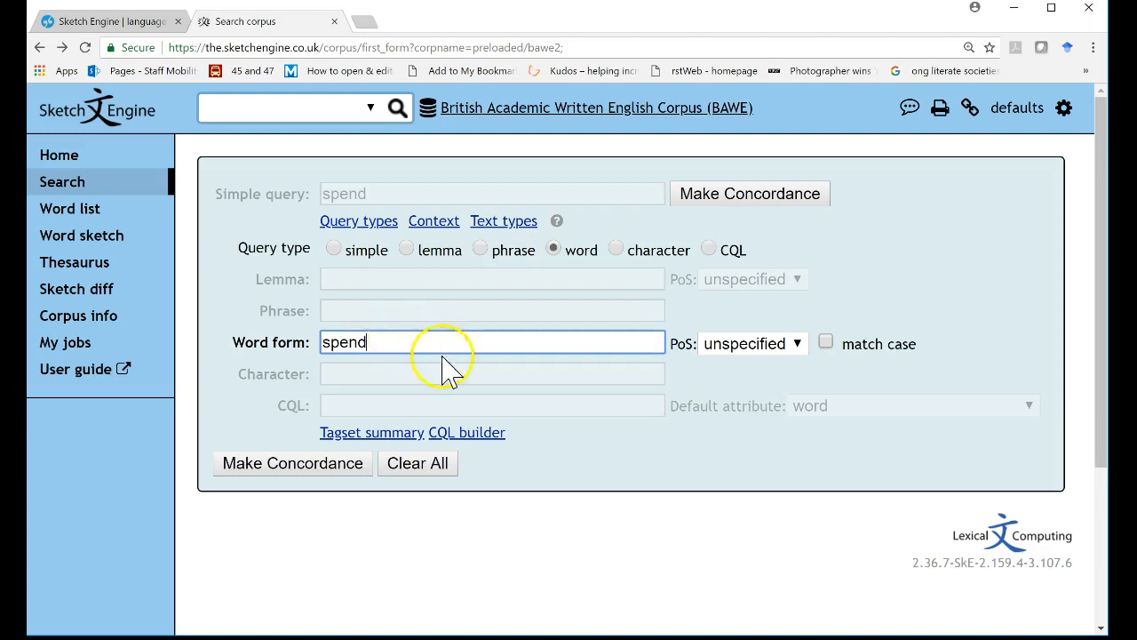
# Step: Restrict the text types to English as the author's first language and make the concordance for "spend"
pyautogui.click(514, 230)
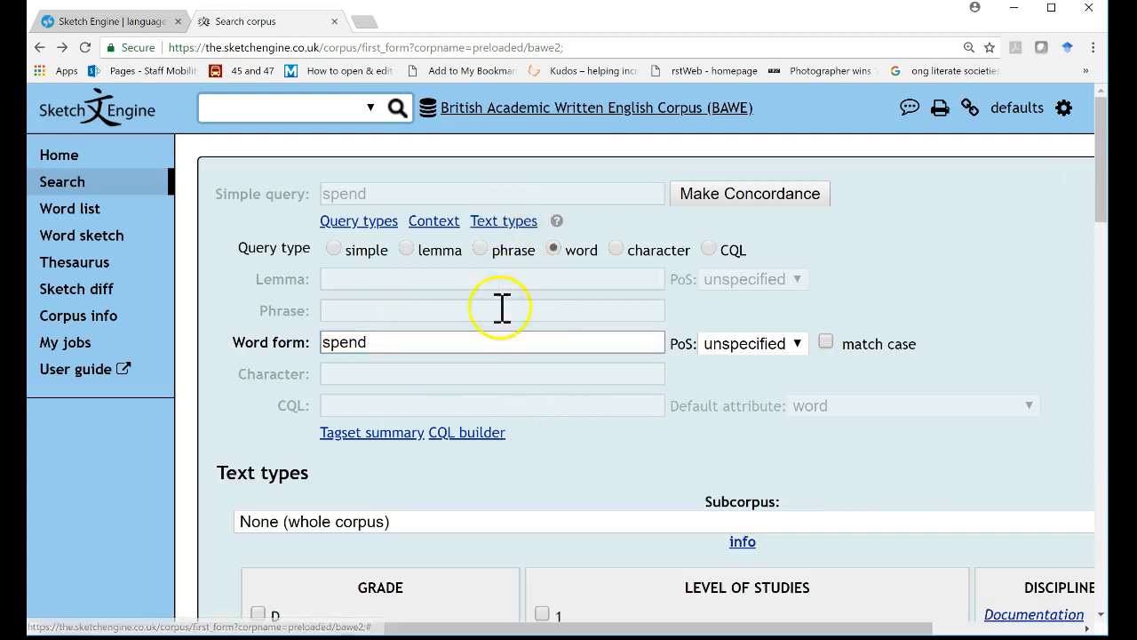
pyautogui.scroll(-3, 622, 417)
pyautogui.scroll(5, 627, 414)
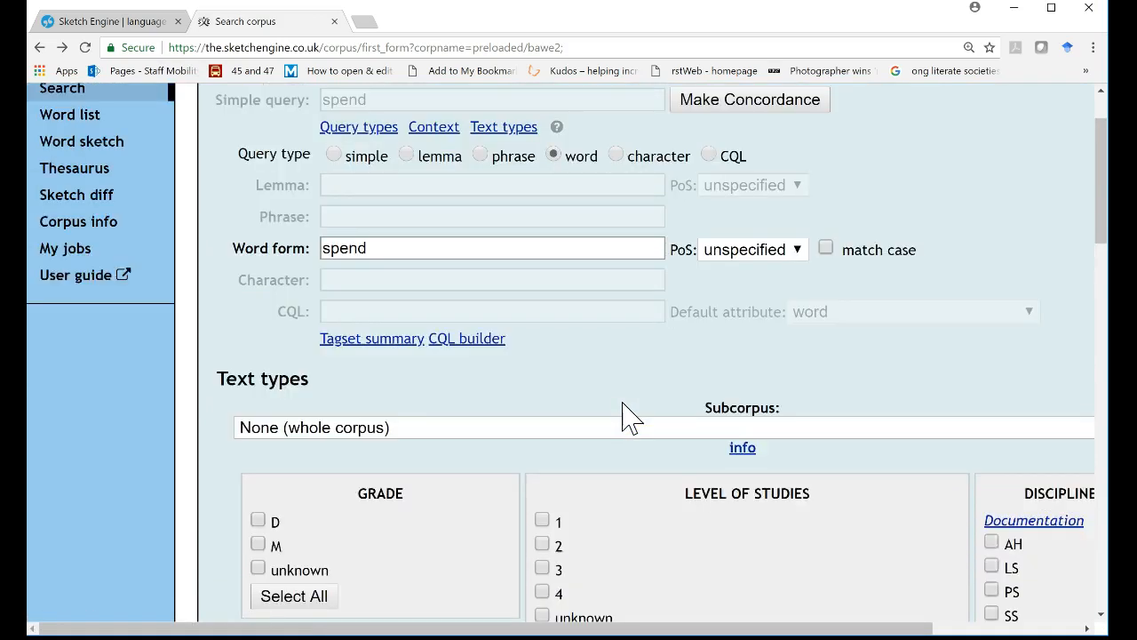
pyautogui.scroll(-3, 617, 399)
pyautogui.scroll(-4, 622, 416)
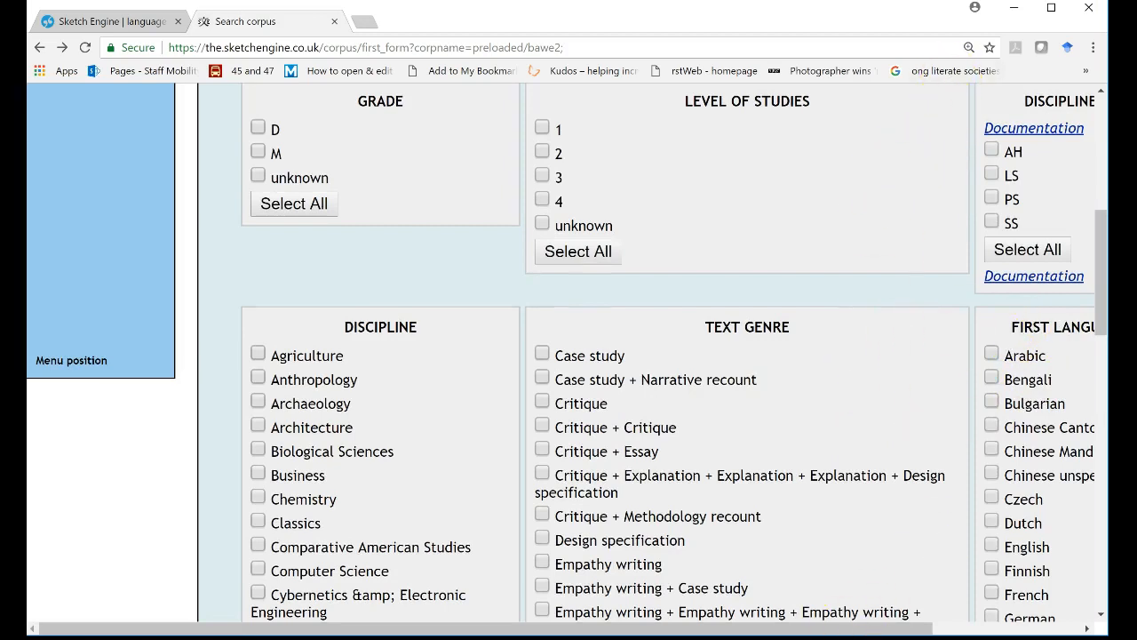
pyautogui.moveTo(825, 628); pyautogui.dragTo(981, 613)
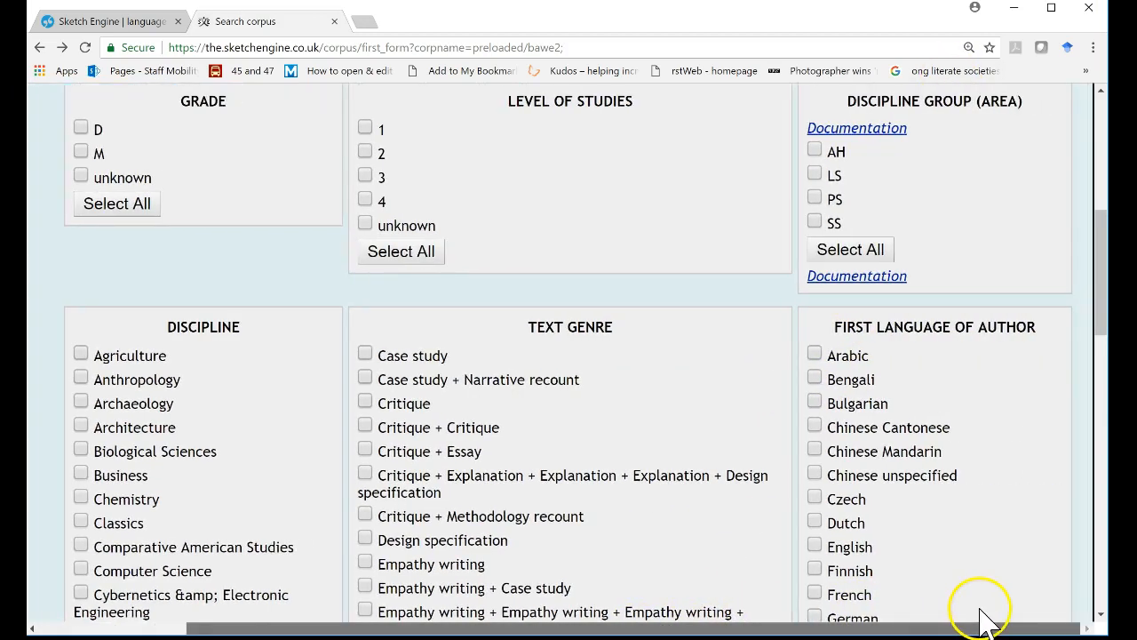
pyautogui.scroll(-1, 817, 483)
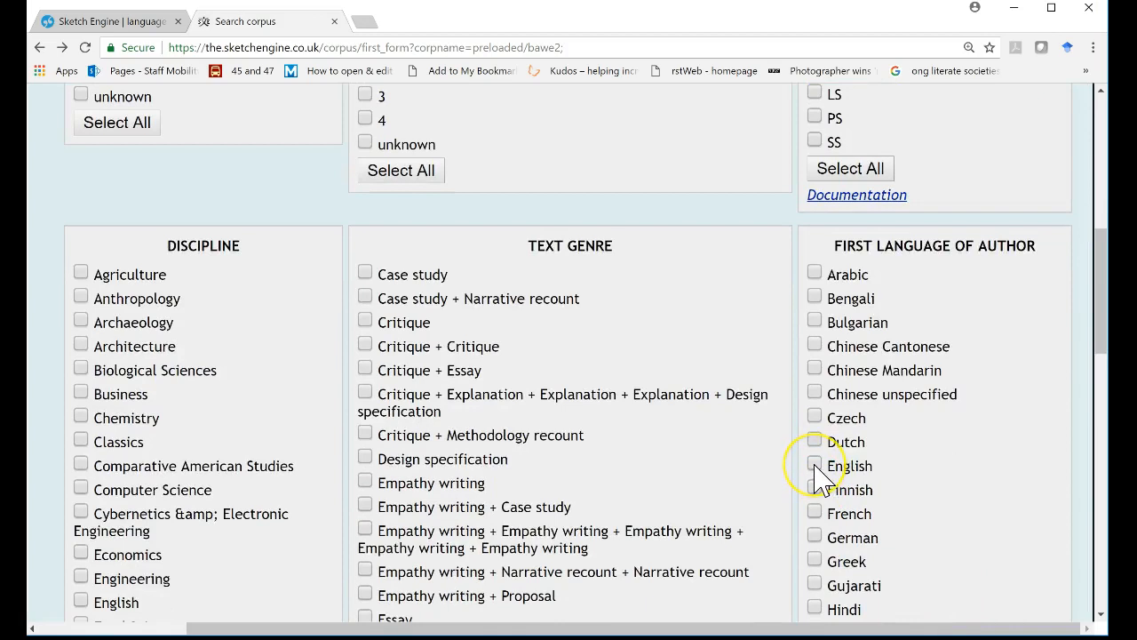
pyautogui.scroll(7, 741, 544)
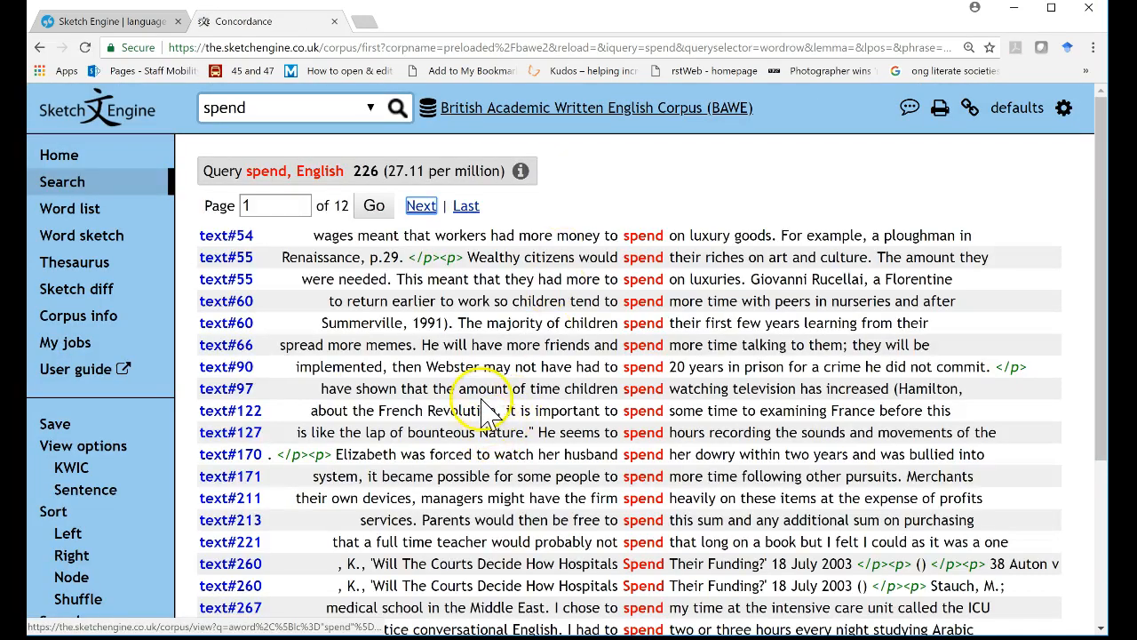
# Step: Read through the filtered concordance lines for "spend" and open the collocation settings for them
pyautogui.scroll(-1, 490, 400)
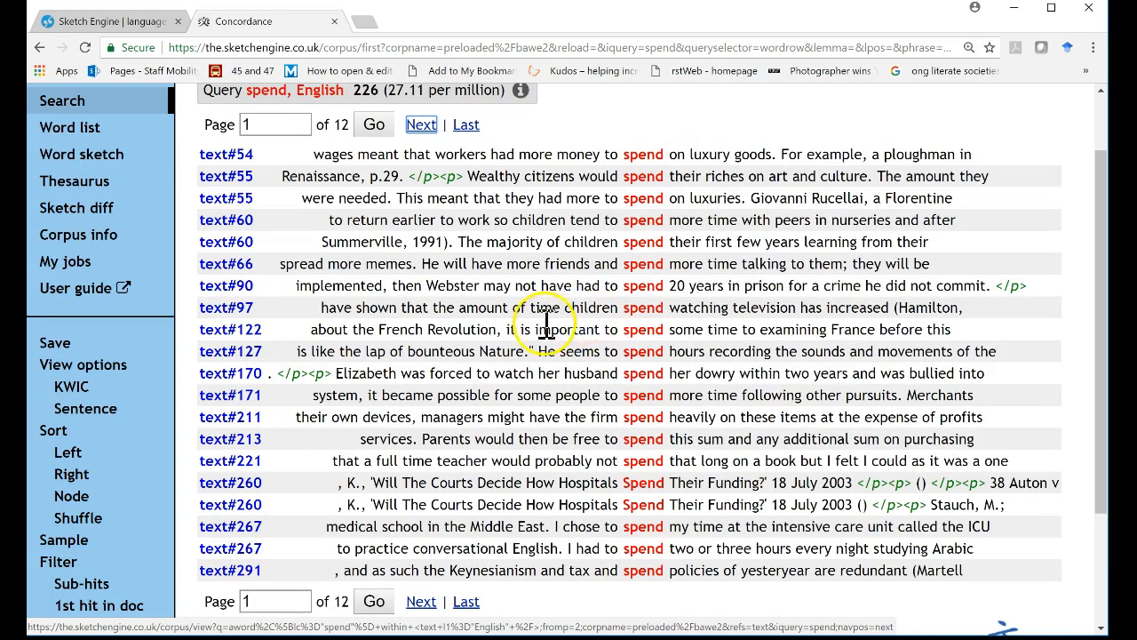
pyautogui.scroll(1, 550, 325)
pyautogui.scroll(-1, 550, 325)
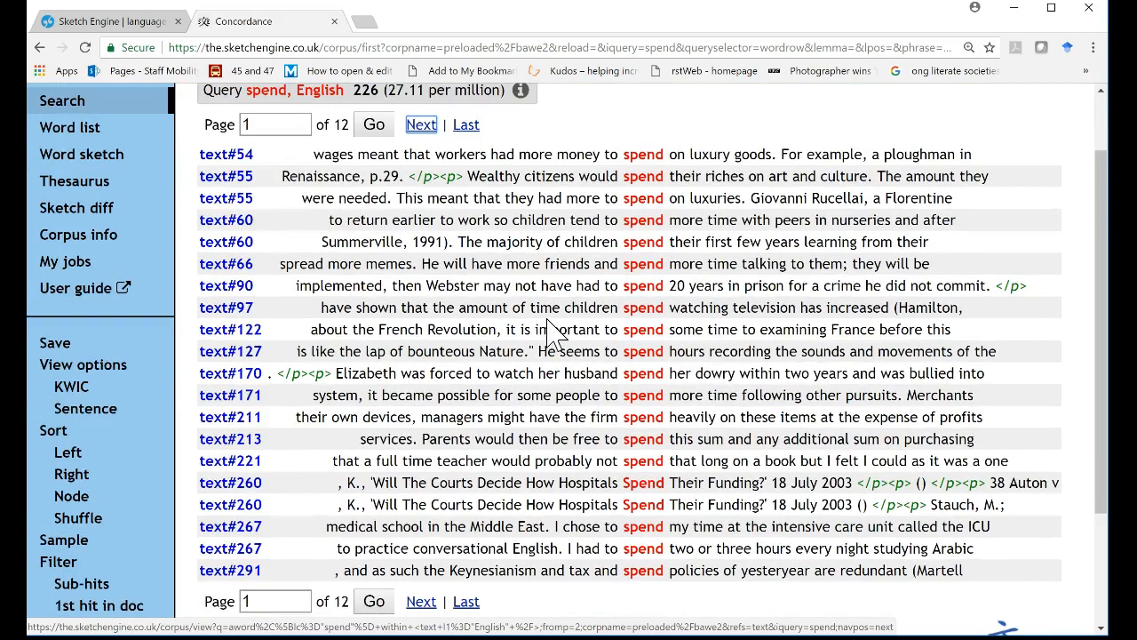
pyautogui.scroll(-1, 550, 331)
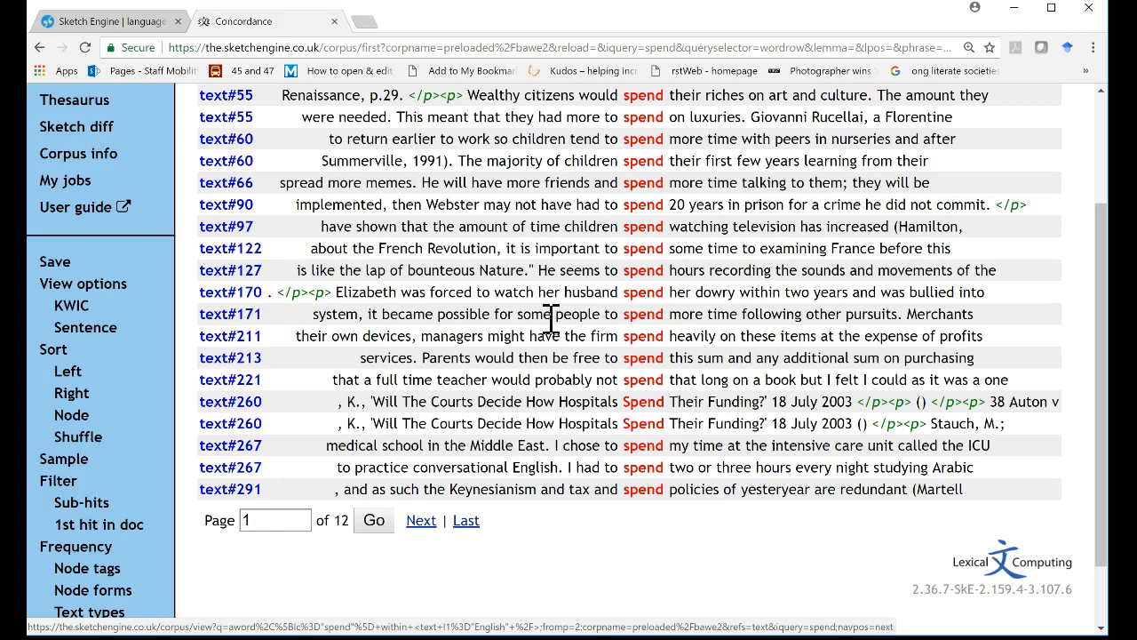
pyautogui.scroll(1, 552, 316)
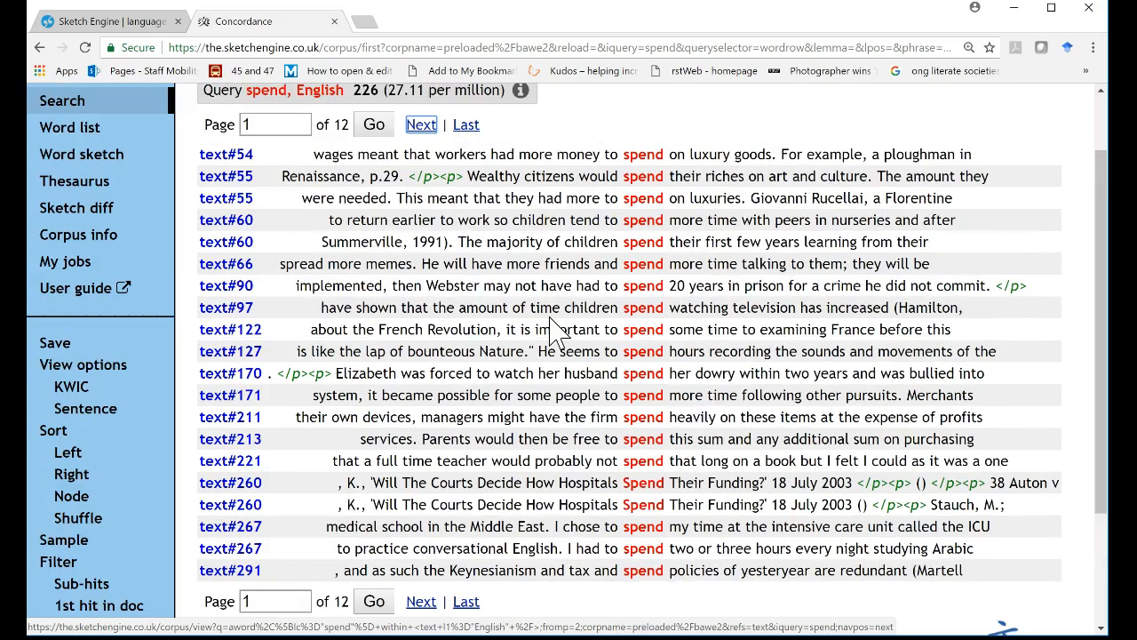
pyautogui.scroll(-1, 550, 328)
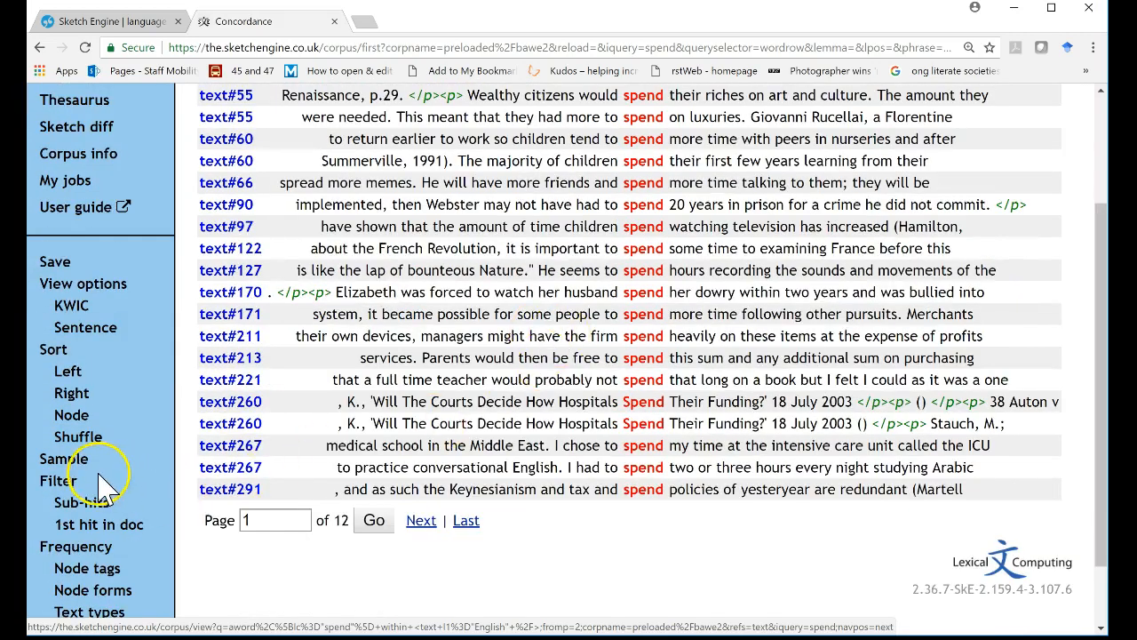
pyautogui.scroll(-1, 107, 485)
pyautogui.click(93, 555)
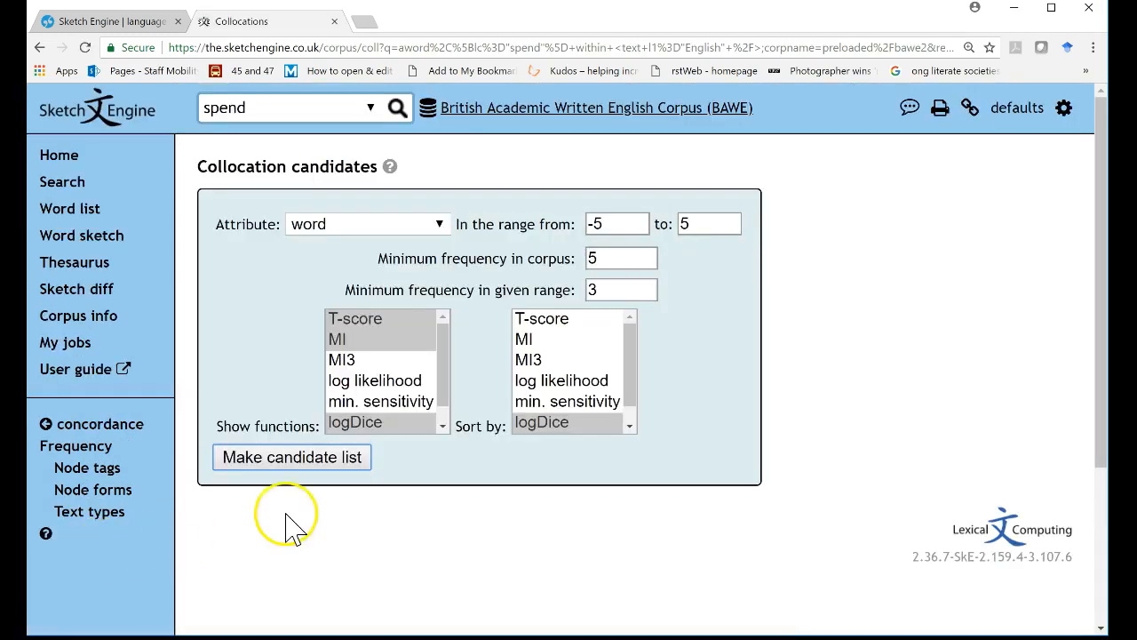
# Step: Set the collocation range from 1 to 3 and make the candidate list
pyautogui.click(613, 224)
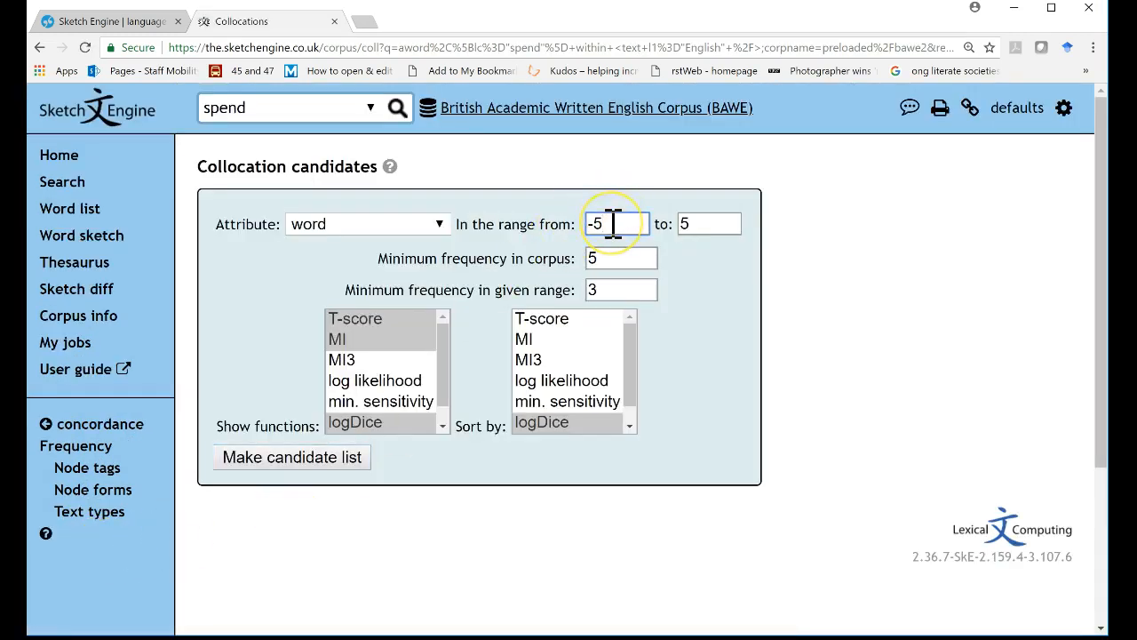
pyautogui.press('BackSpace')
pyautogui.press('BackSpace')
pyautogui.write('1')
pyautogui.click(706, 223)
pyautogui.click(708, 322)
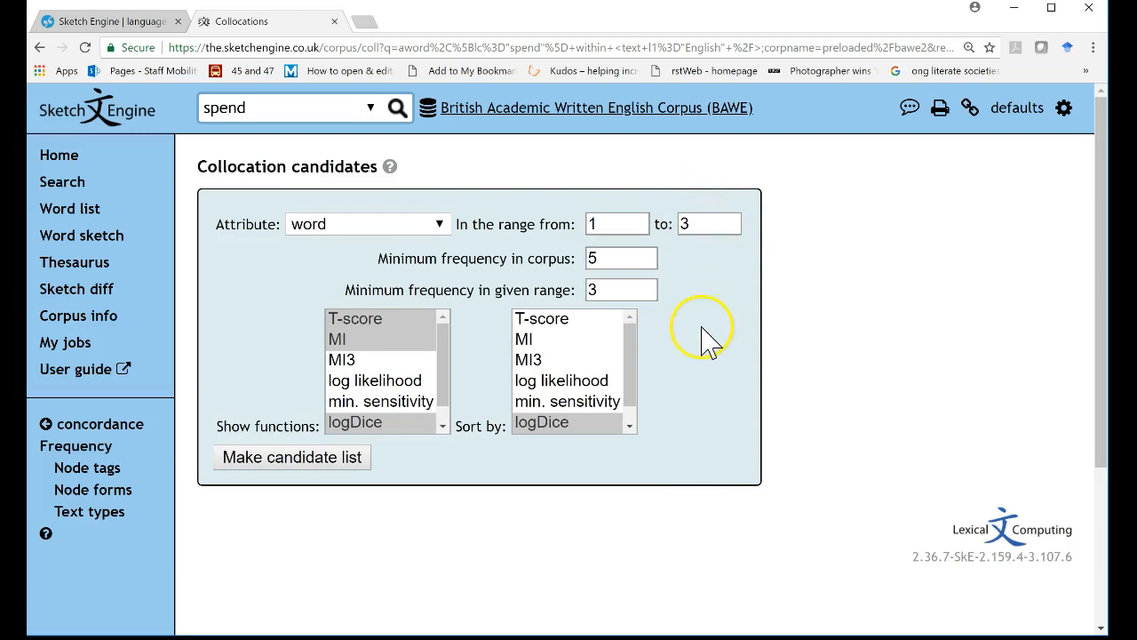
pyautogui.click(318, 465)
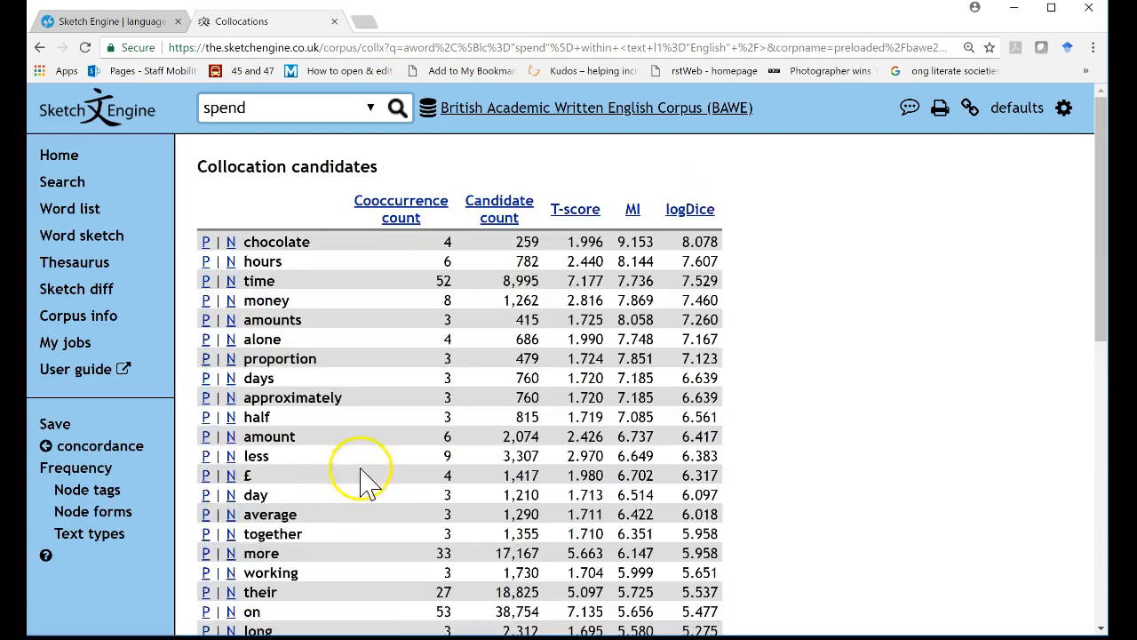
# Step: Go back to the collocation settings, change the attribute to word (lowercase) and make the candidate list again
pyautogui.click(41, 49)
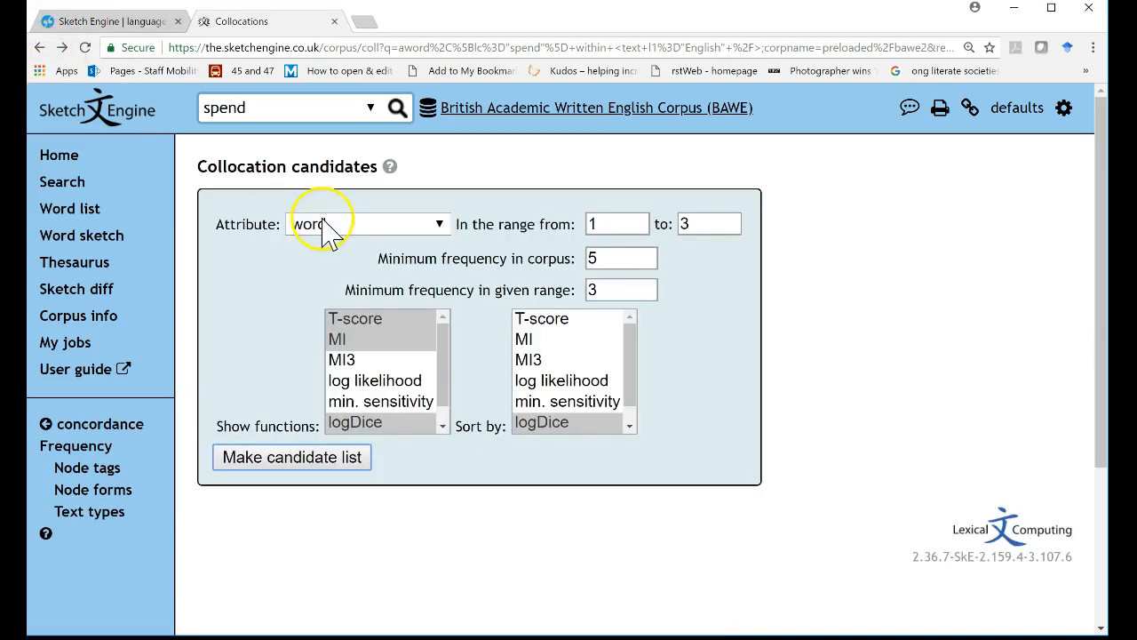
pyautogui.click(349, 233)
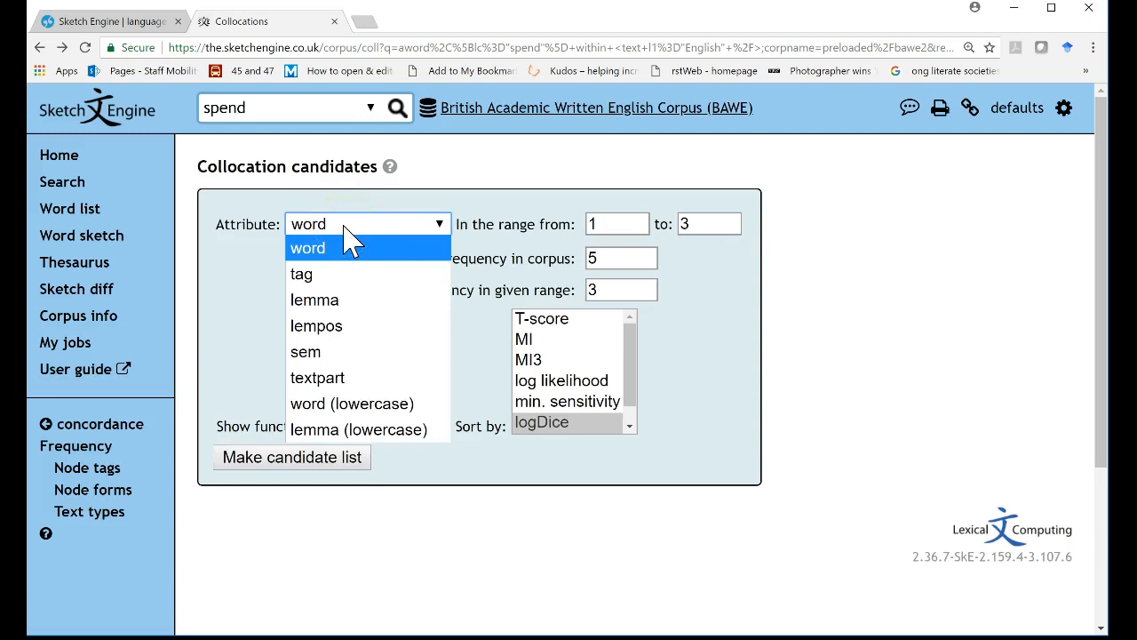
pyautogui.click(325, 405)
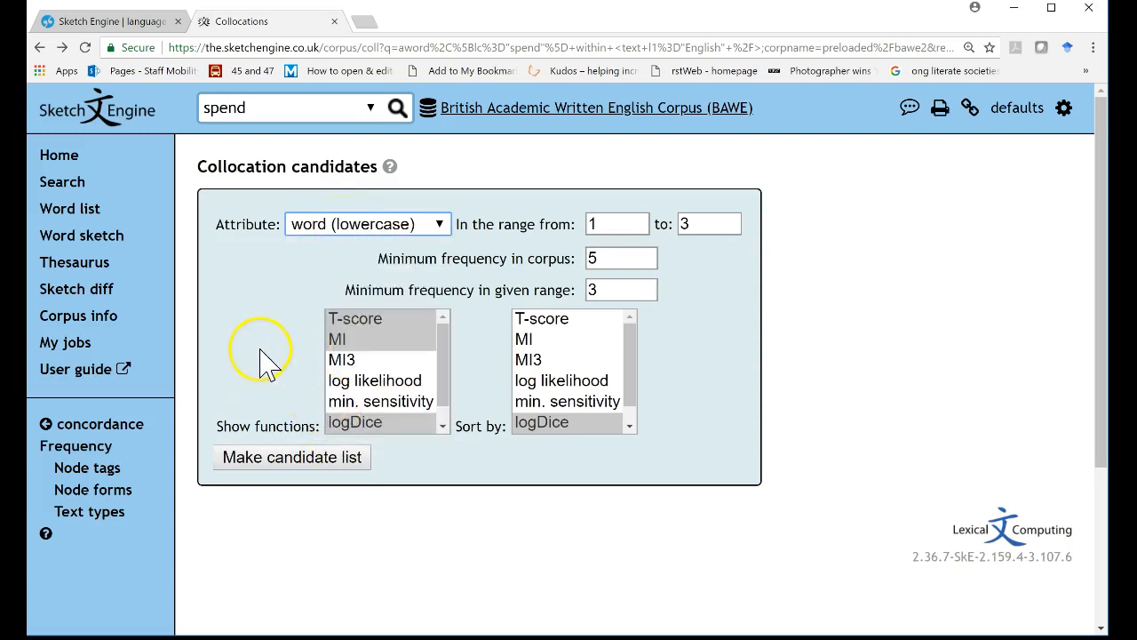
pyautogui.click(274, 460)
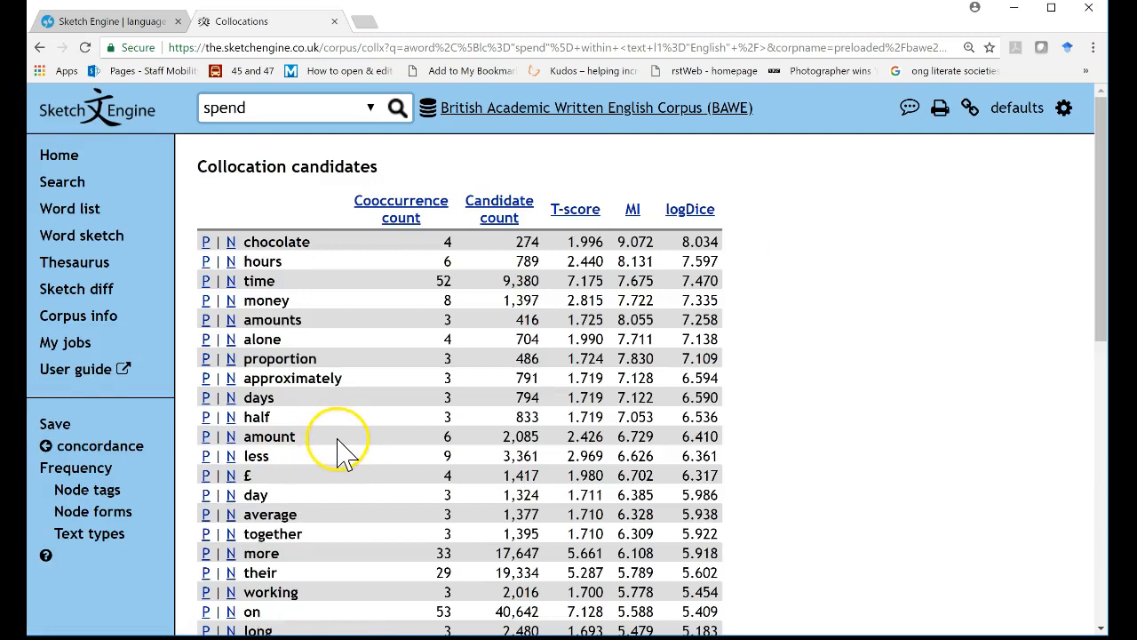
# Step: Show only the concordance lines where "spend" collocates with "money", and open the options for saving that concordance
pyautogui.scroll(-1, 341, 448)
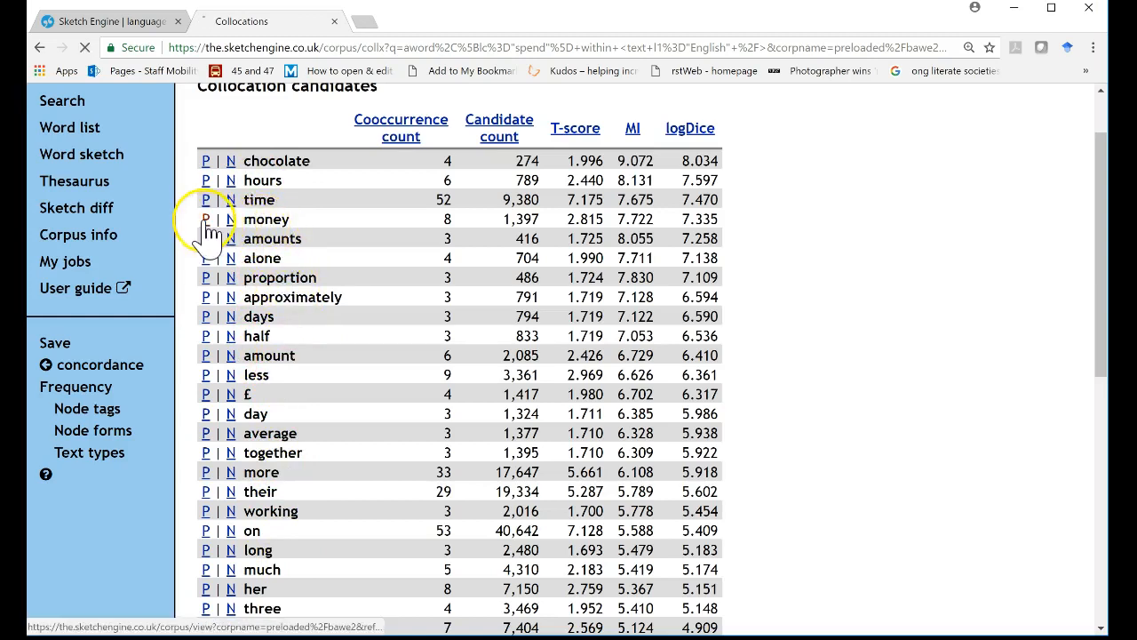
pyautogui.click(206, 221)
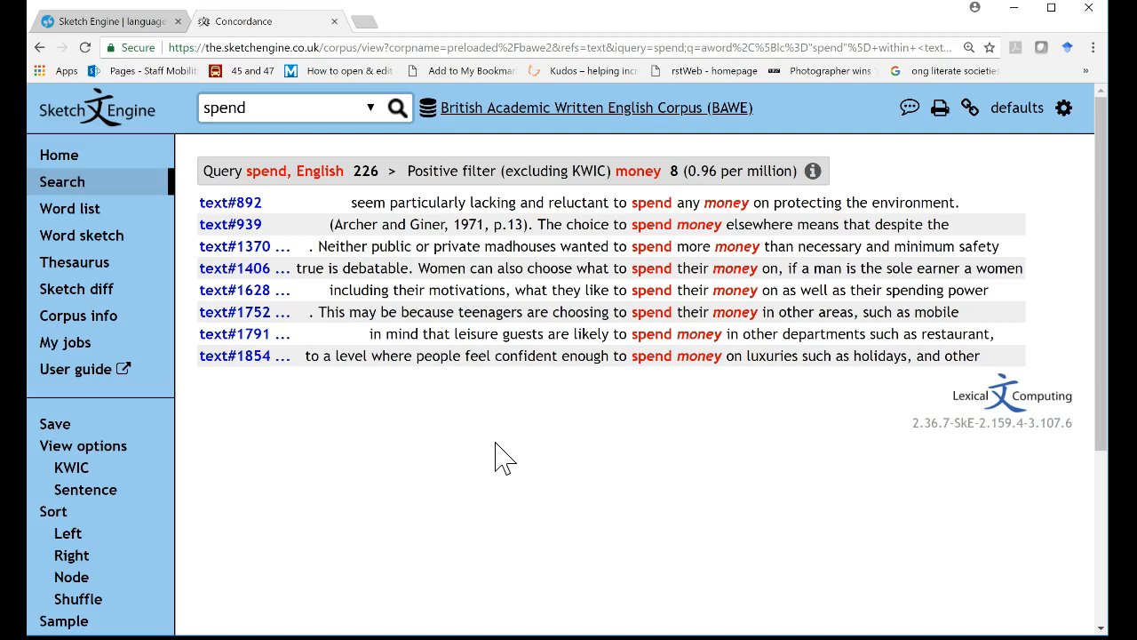
pyautogui.click(55, 431)
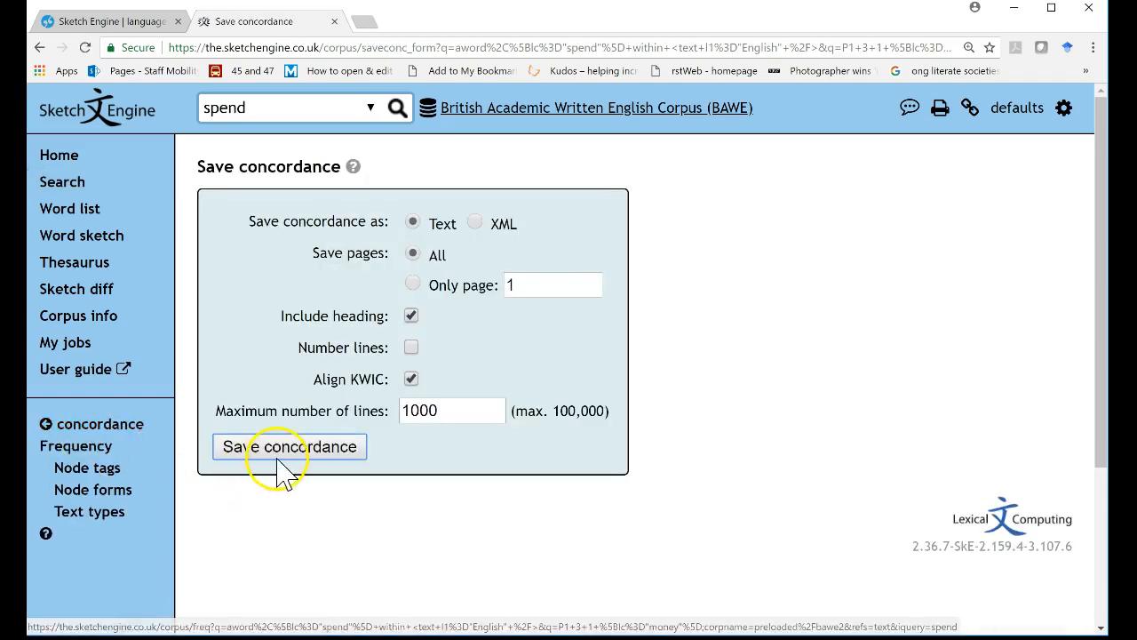
# Step: Save the concordance as text and show the downloaded file in its folder
pyautogui.click(280, 453)
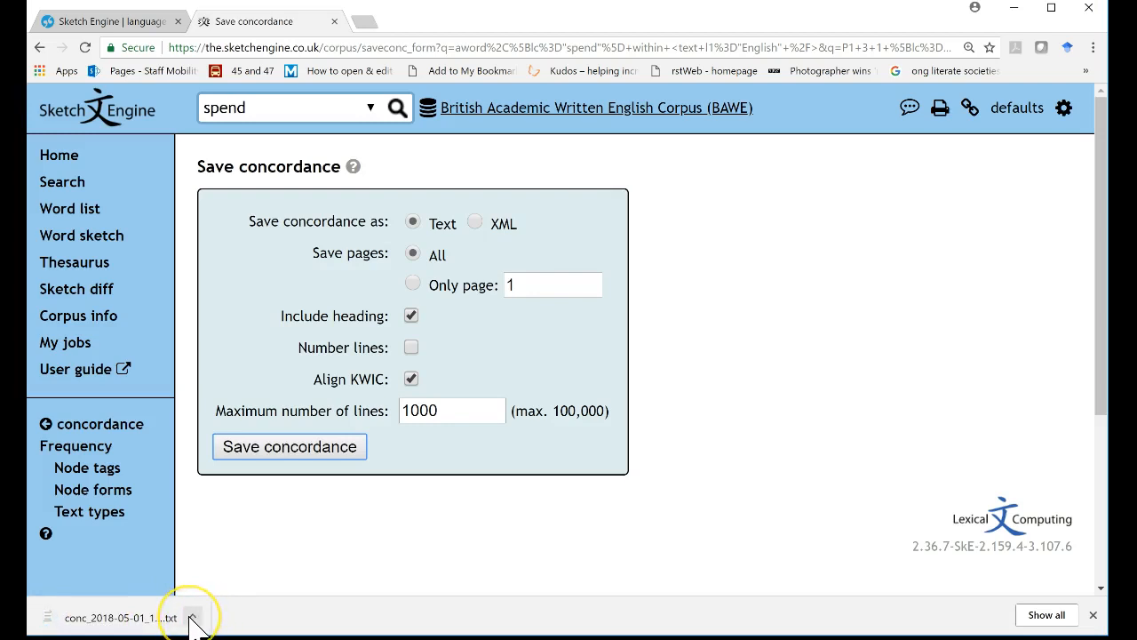
pyautogui.click(191, 618)
pyautogui.click(237, 563)
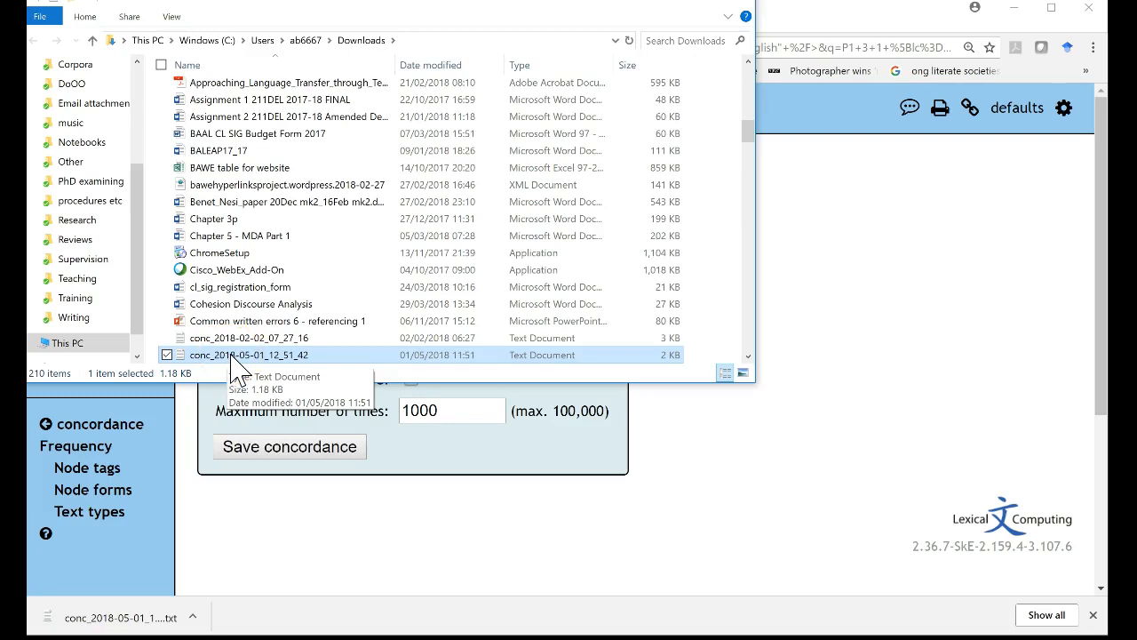
# Step: Open the downloaded file conc_2018-05-01_12_51_42 in Notepad++ and decline the program update
pyautogui.rightClick(232, 355)
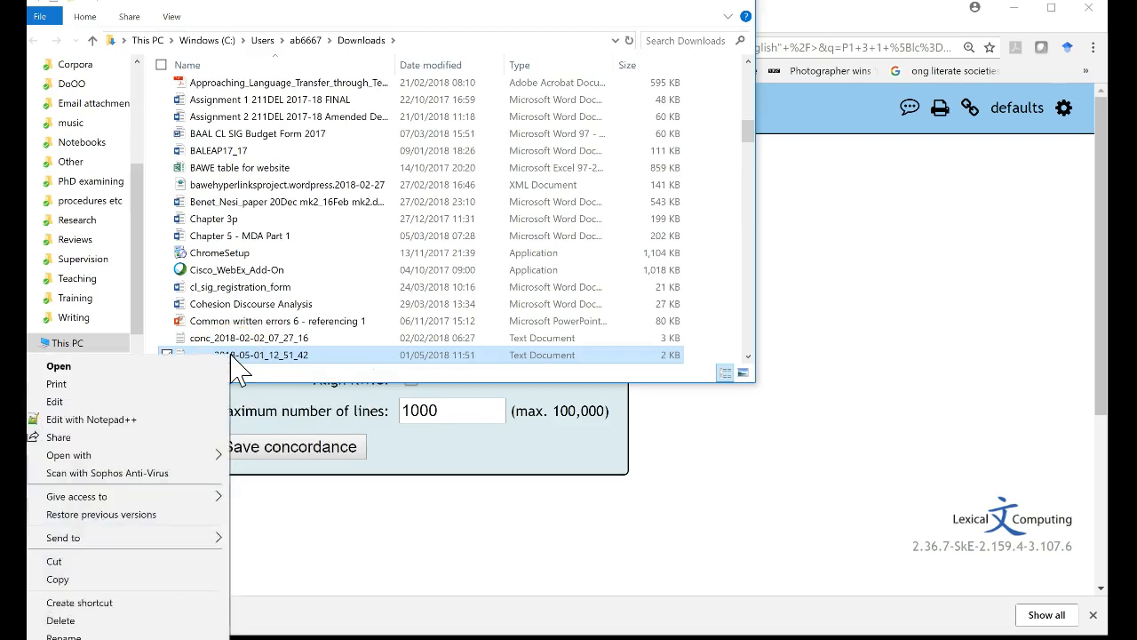
pyautogui.click(92, 420)
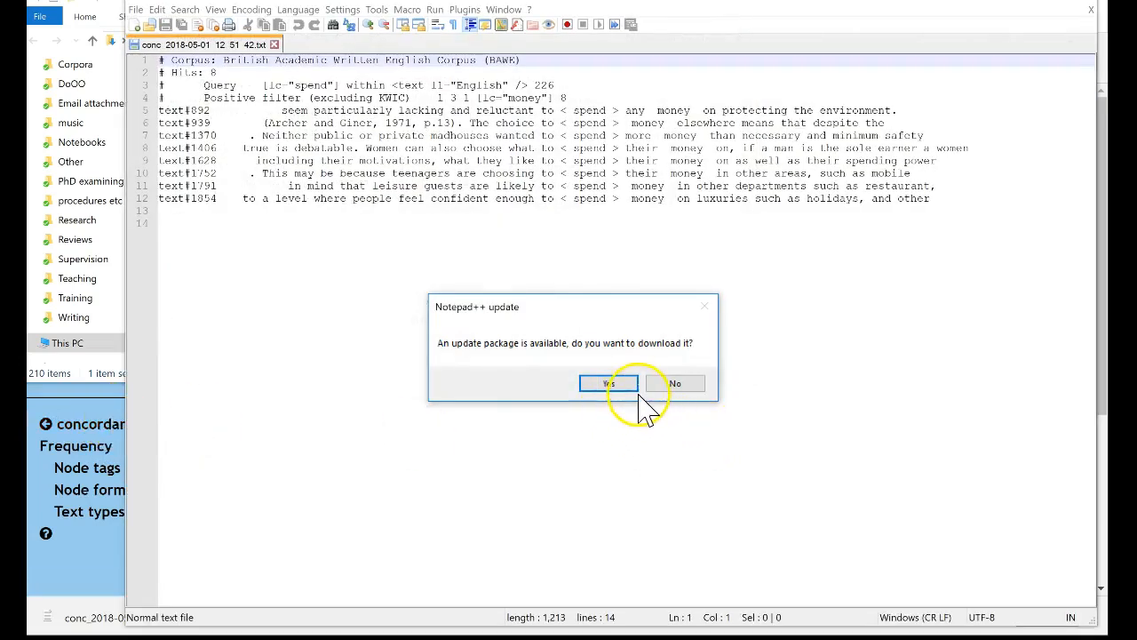
pyautogui.click(675, 385)
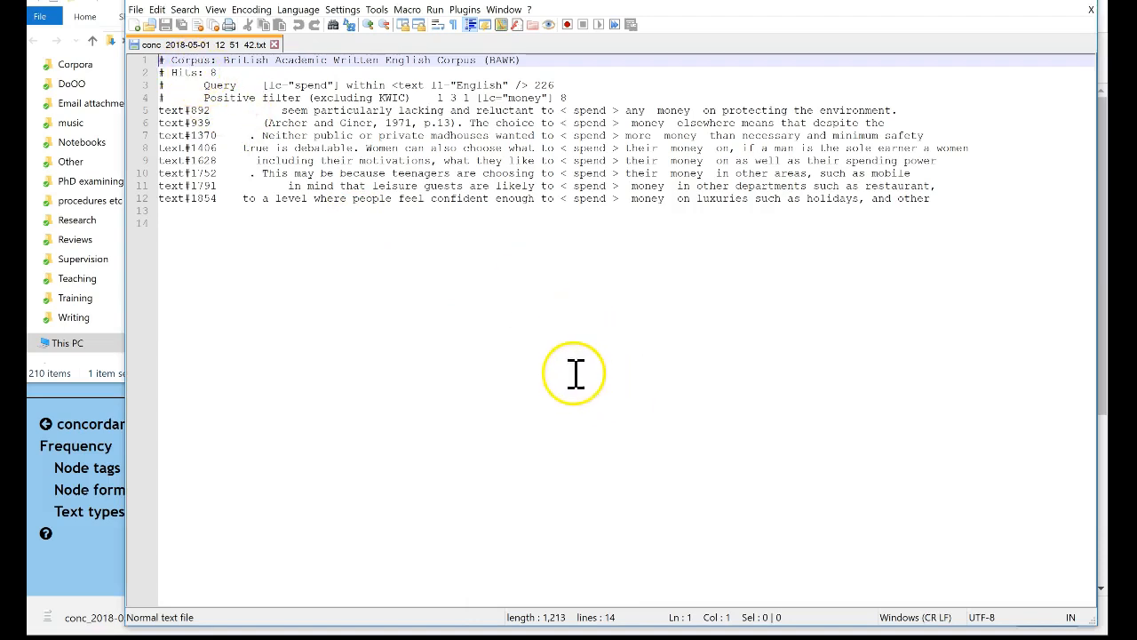
# Step: Delete the four heading lines above the concordance lines in the text file
pyautogui.scroll(1, 363, 251)
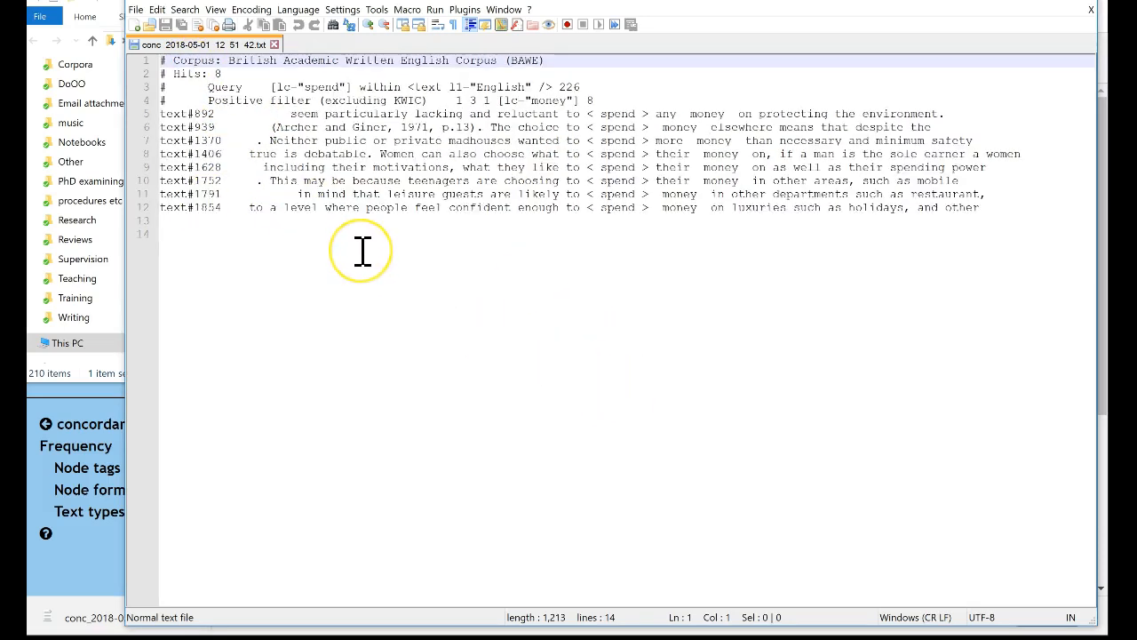
pyautogui.scroll(1, 363, 252)
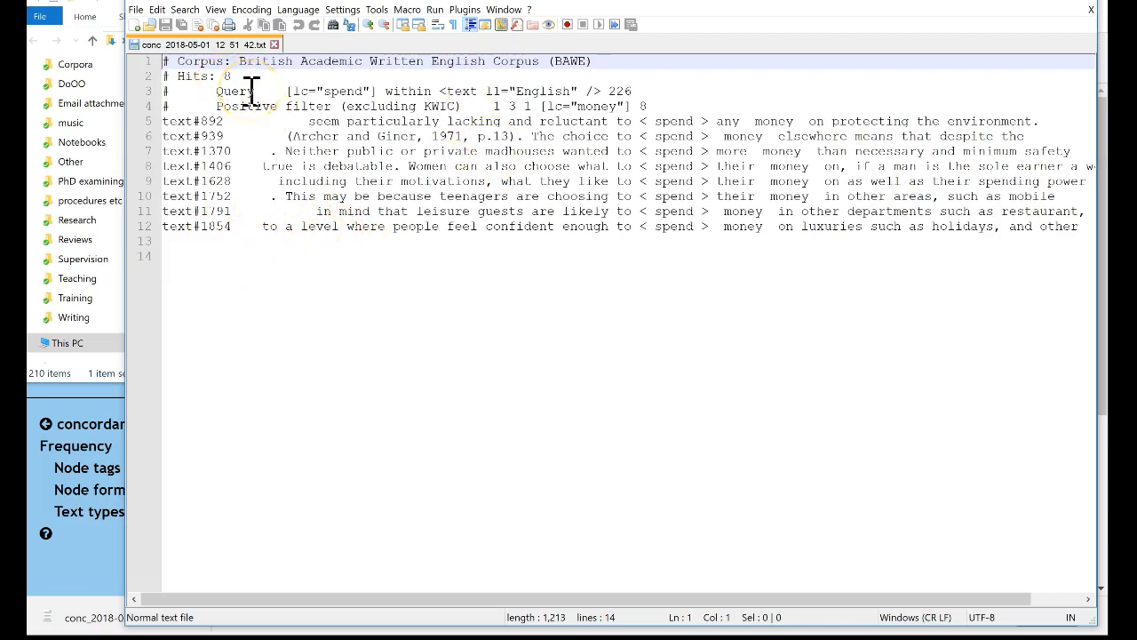
pyautogui.hotkey('shift', 'Down')
pyautogui.hotkey('shift', 'Down')
pyautogui.hotkey('shift', 'Down')
pyautogui.hotkey('shift', 'Down')
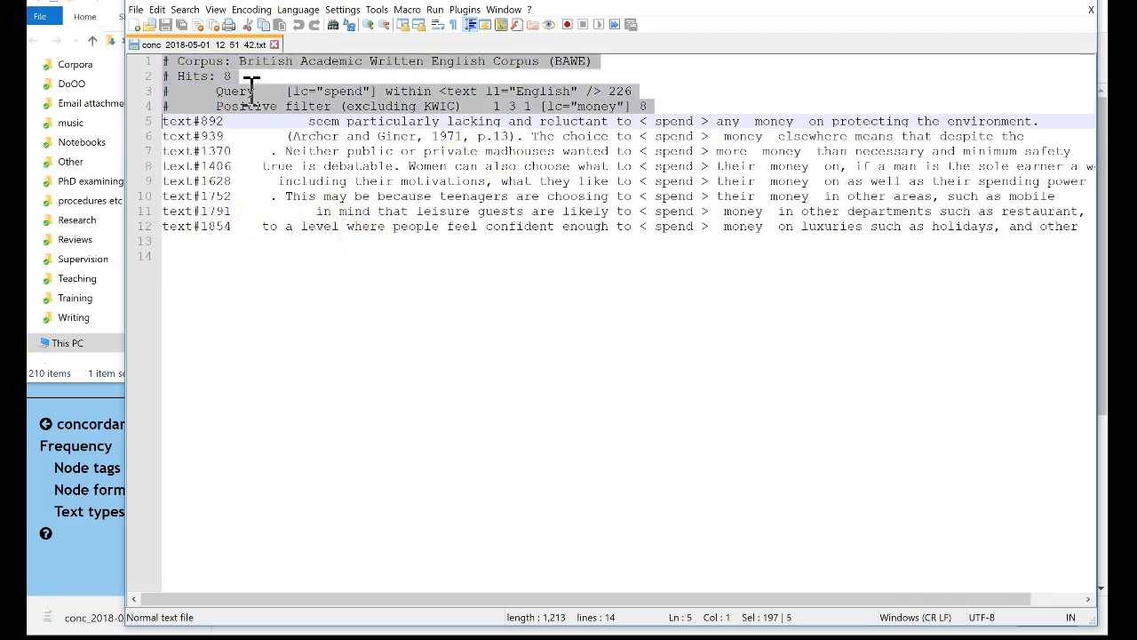
pyautogui.press('Delete')
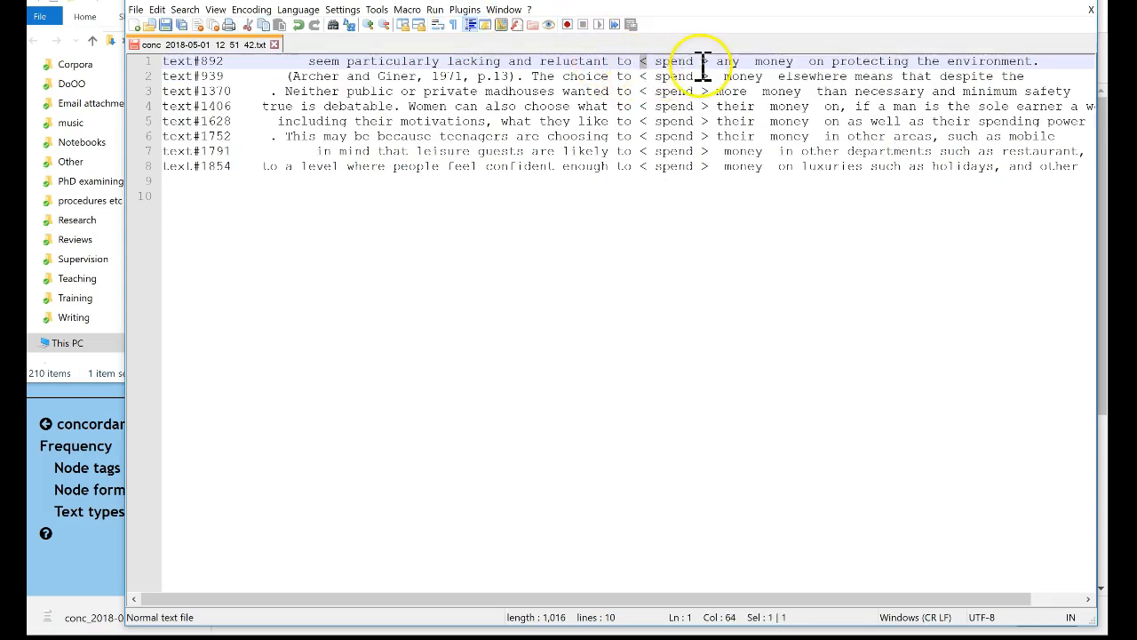
# Step: Replace every "<" and every ">" around "spend" with a tab (\t), using the extended search mode
pyautogui.doubleClick(645, 63)
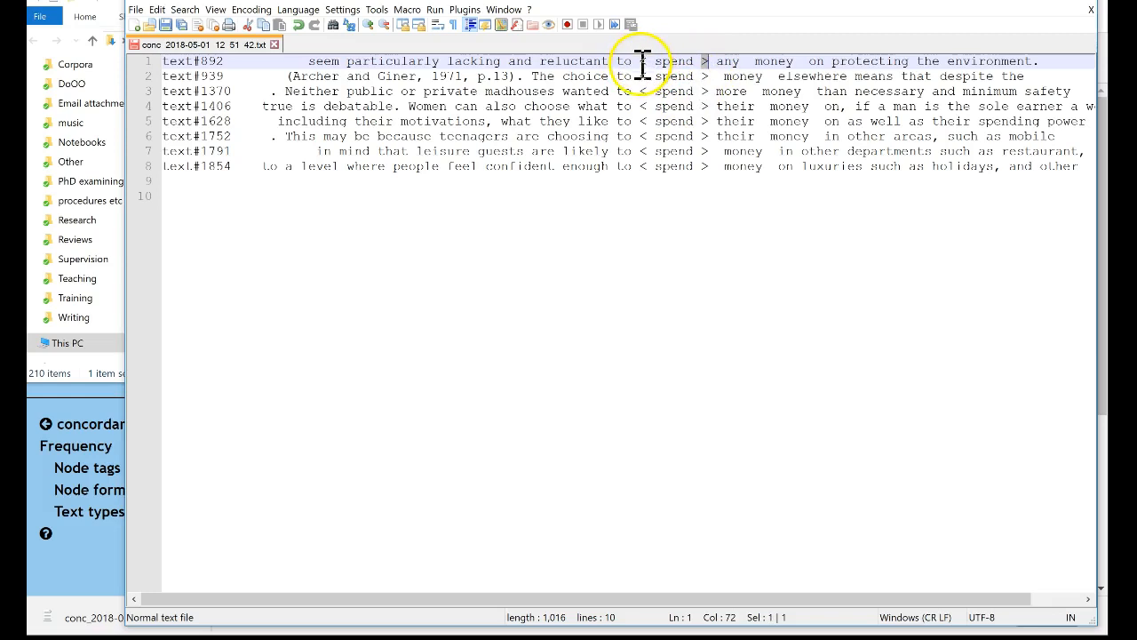
pyautogui.click(642, 63)
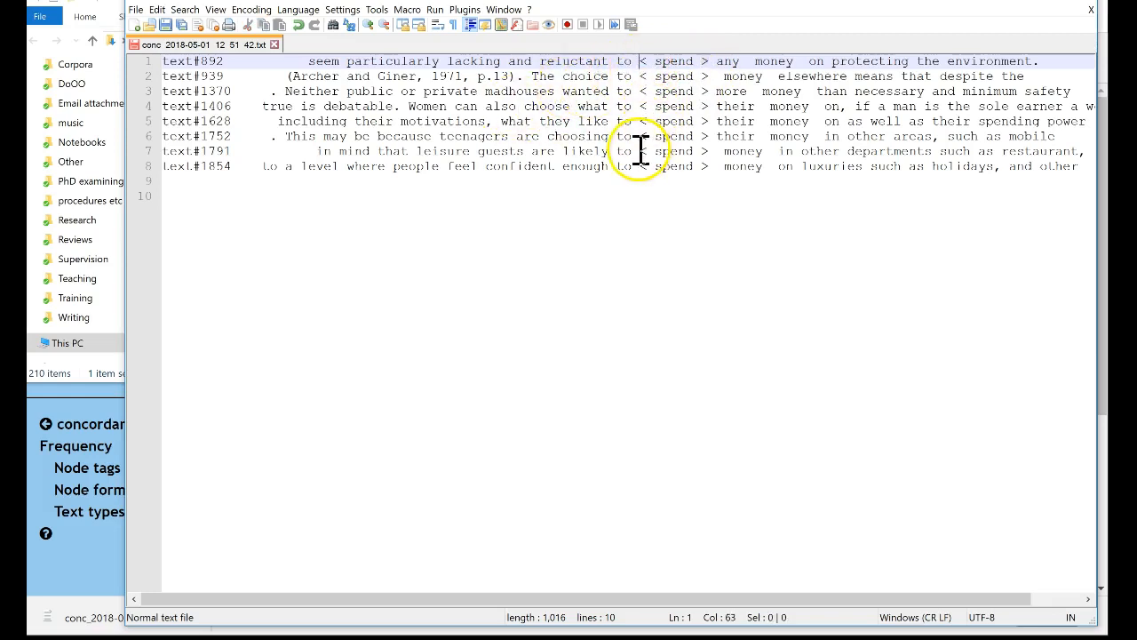
pyautogui.hotkey('ctrl', 'f')
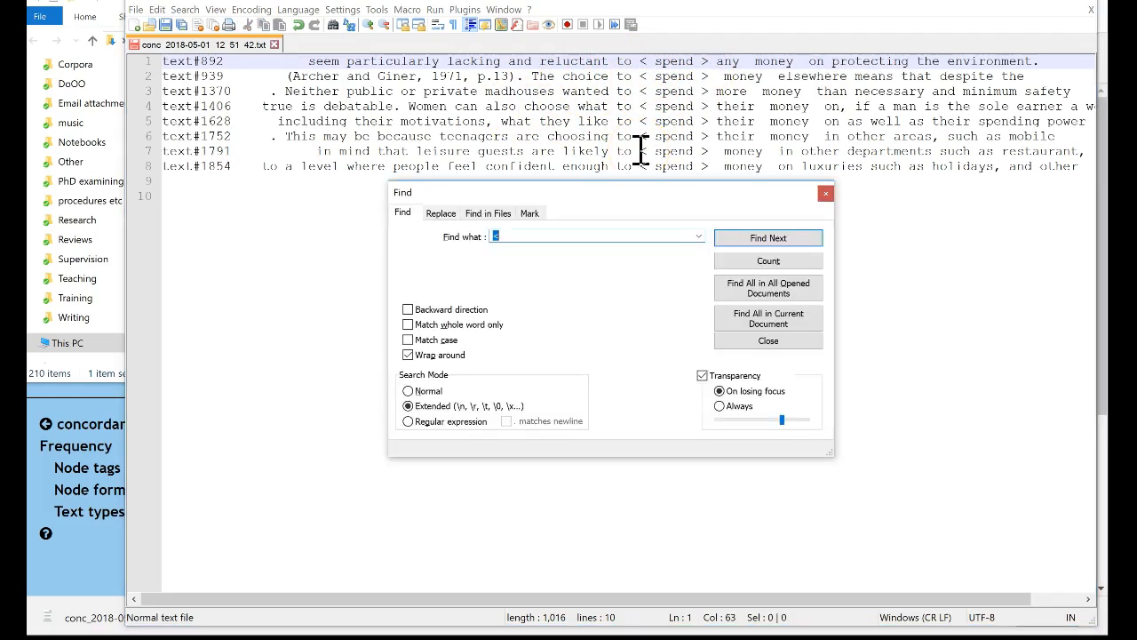
pyautogui.click(441, 214)
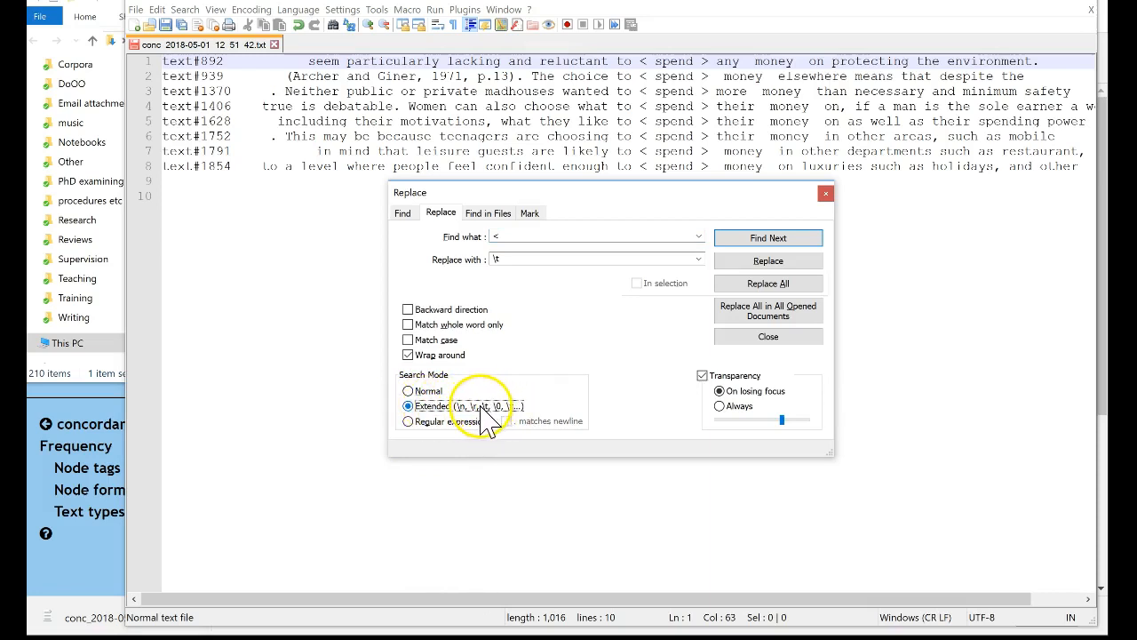
pyautogui.click(505, 259)
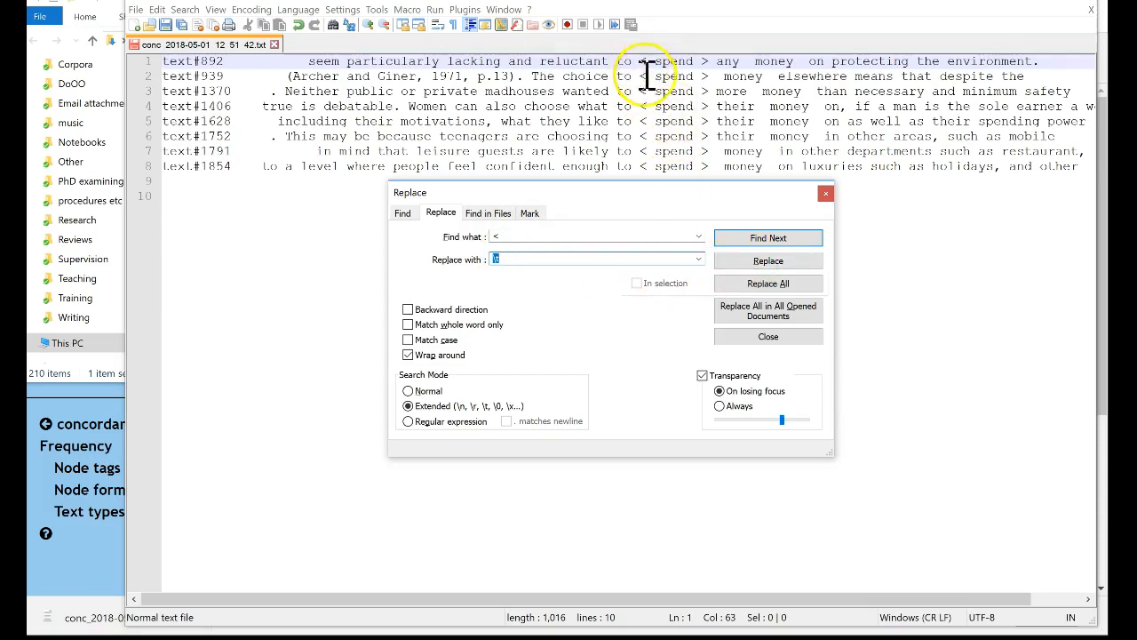
pyautogui.click(762, 286)
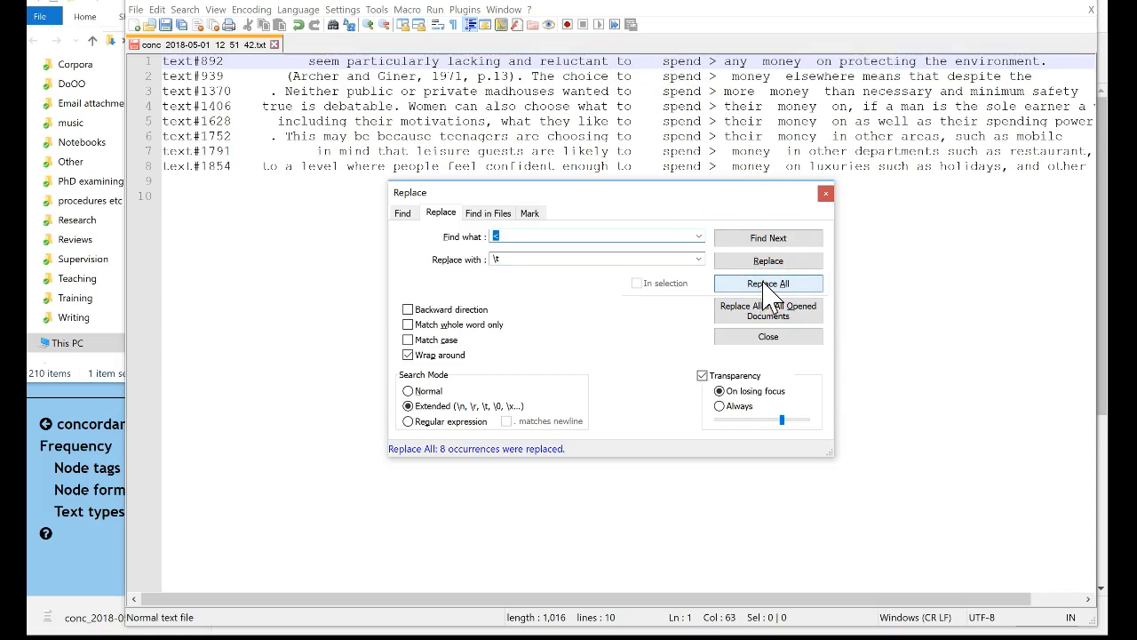
pyautogui.click(762, 286)
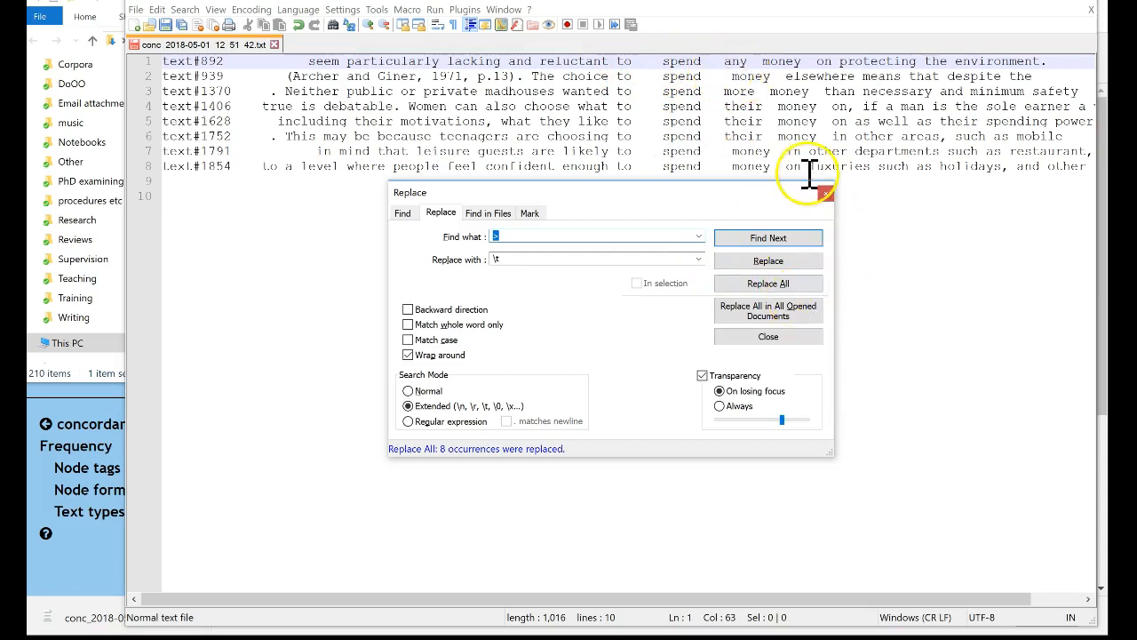
pyautogui.click(826, 193)
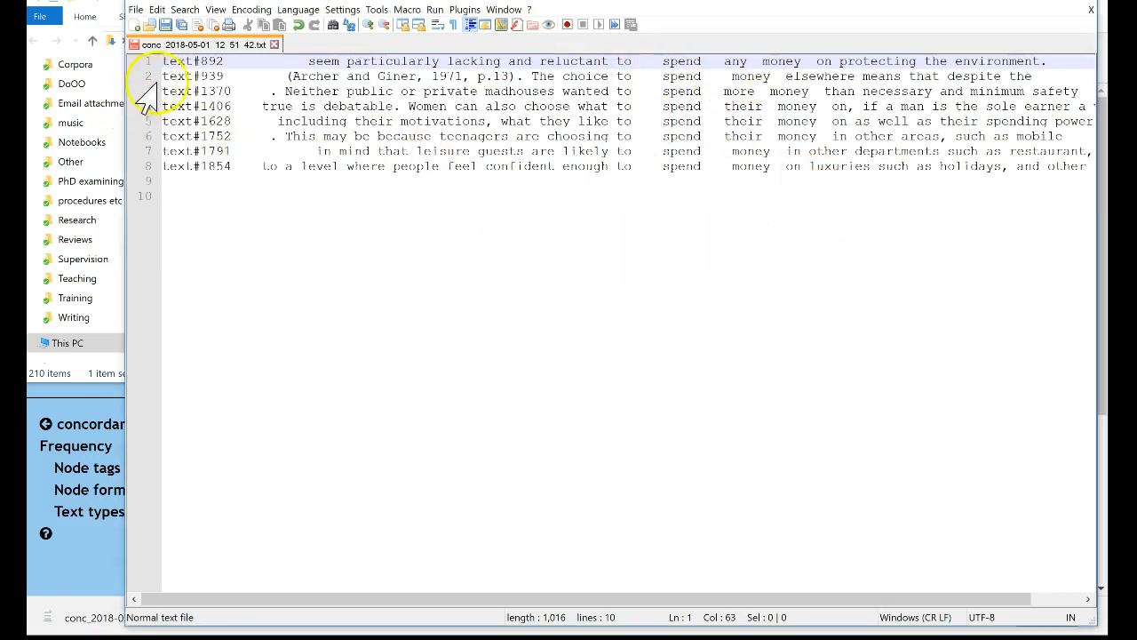
# Step: Copy all the concordance lines into a new blank Excel workbook, starting at cell A1
pyautogui.hotkey('ctrl', 'a')
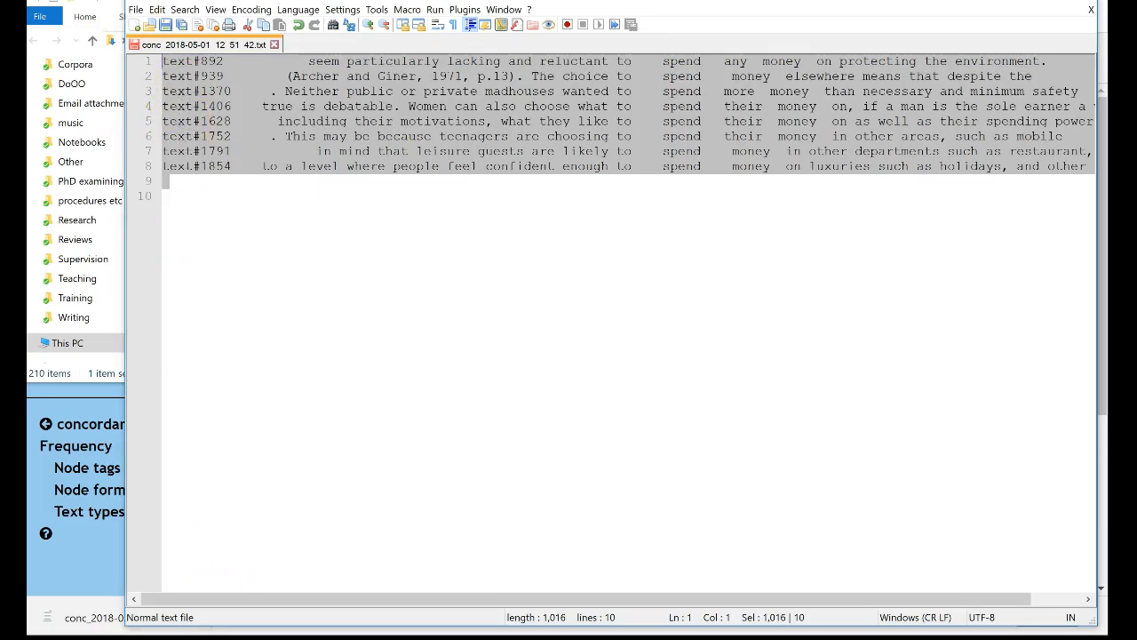
pyautogui.press('super')
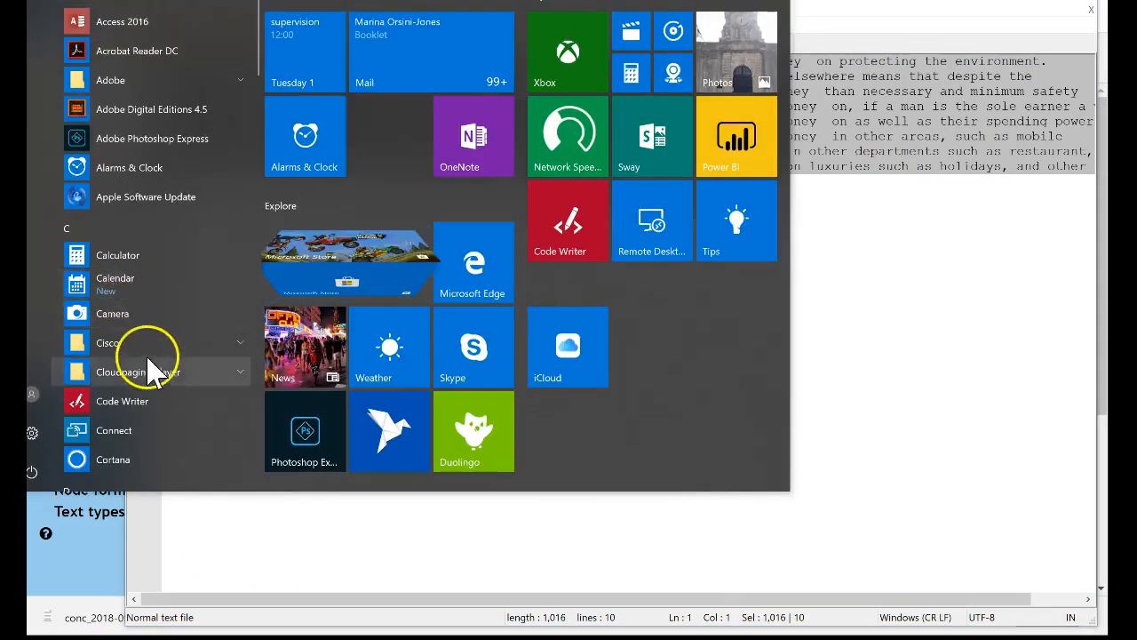
pyautogui.scroll(-2, 149, 369)
pyautogui.scroll(-2, 151, 373)
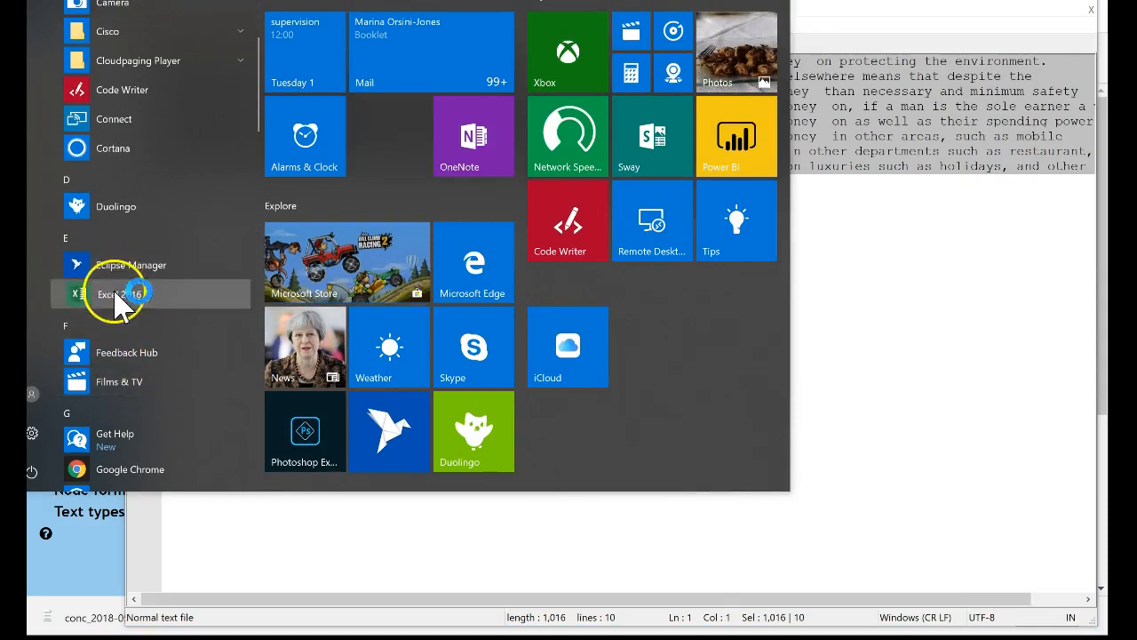
pyautogui.click(120, 296)
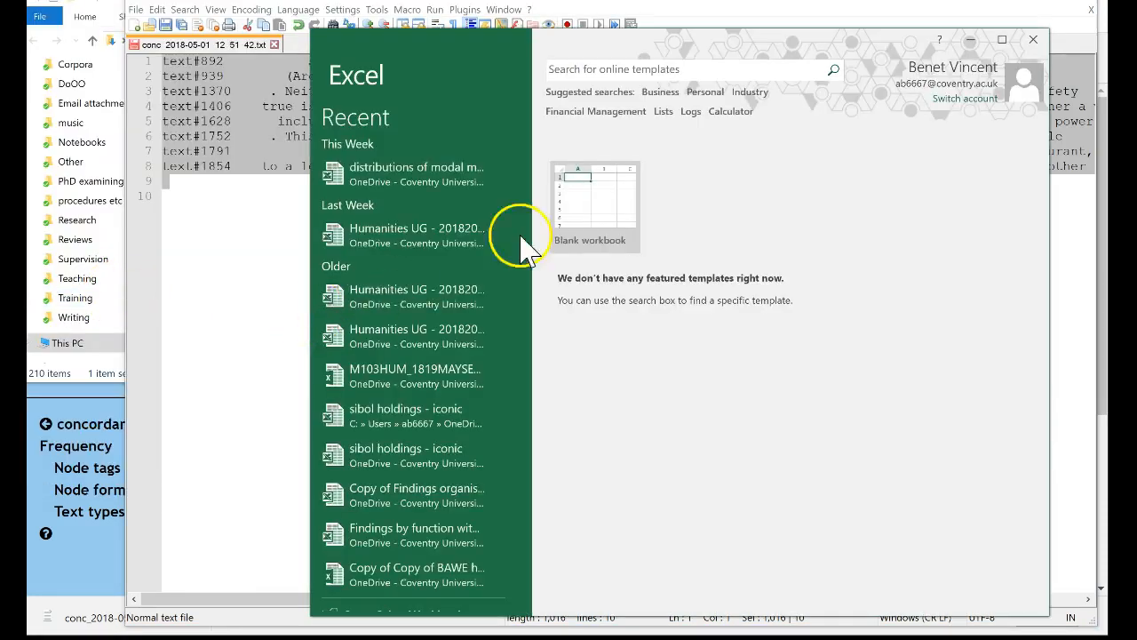
pyautogui.click(595, 204)
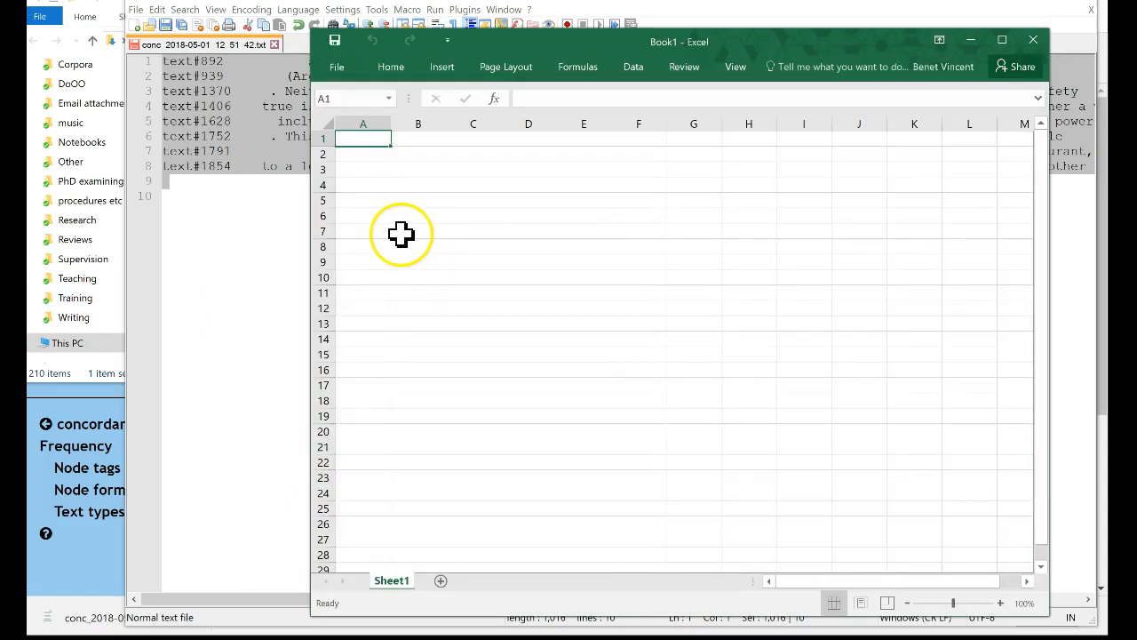
pyautogui.hotkey('ctrl', 'v')
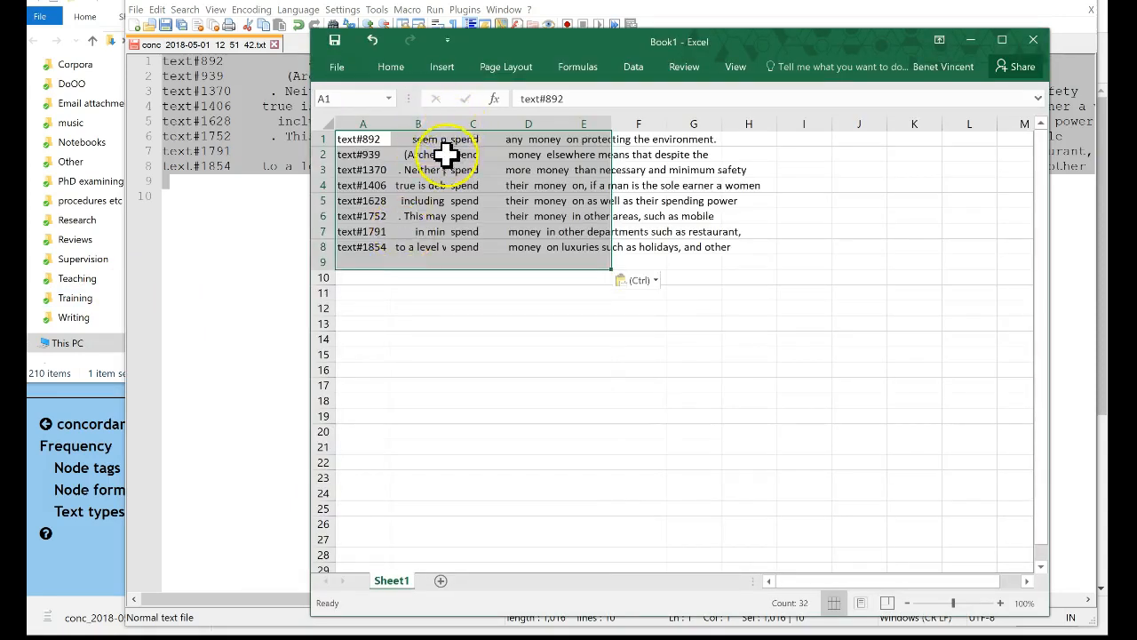
# Step: Widen column B until the text before "spend" fits, and delete the column of text numbers
pyautogui.moveTo(445, 123); pyautogui.dragTo(652, 124)
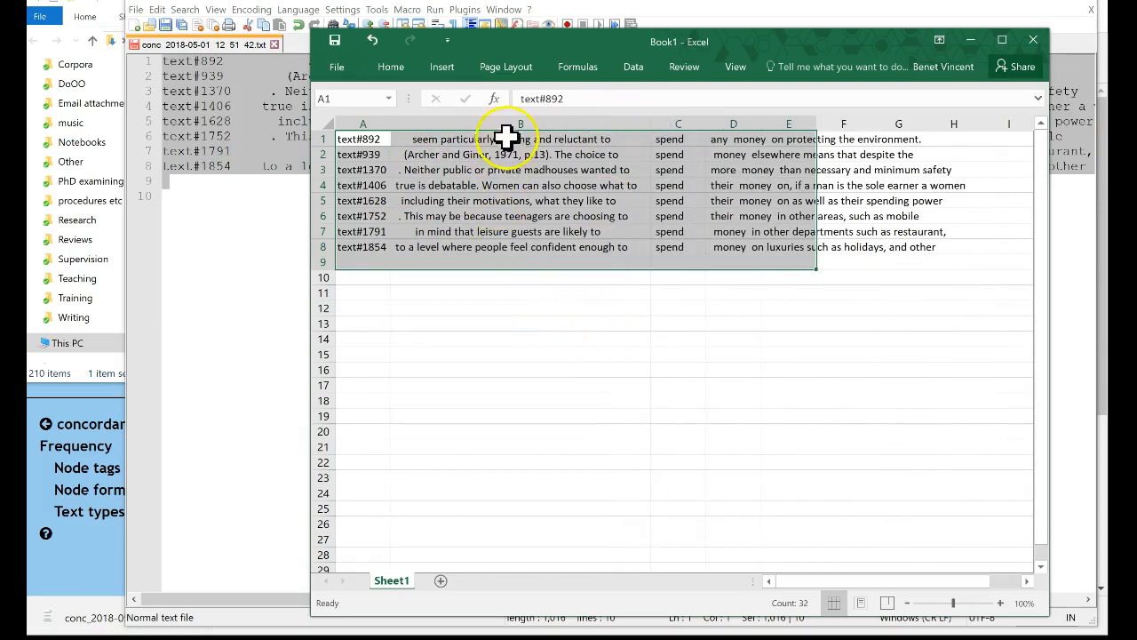
pyautogui.click(359, 122)
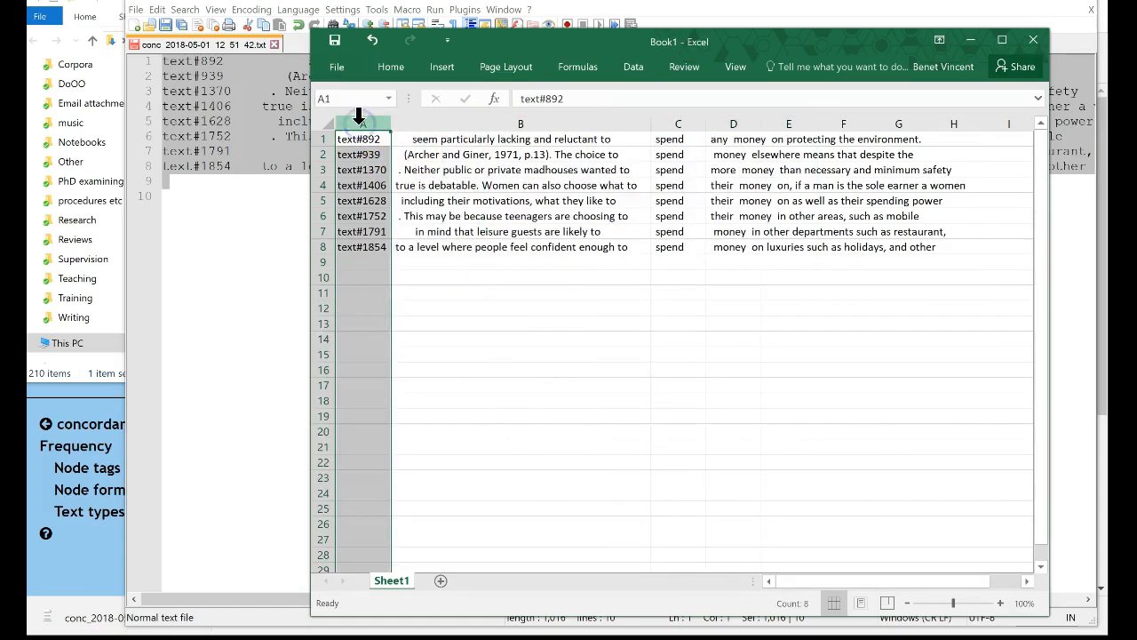
pyautogui.rightClick(360, 122)
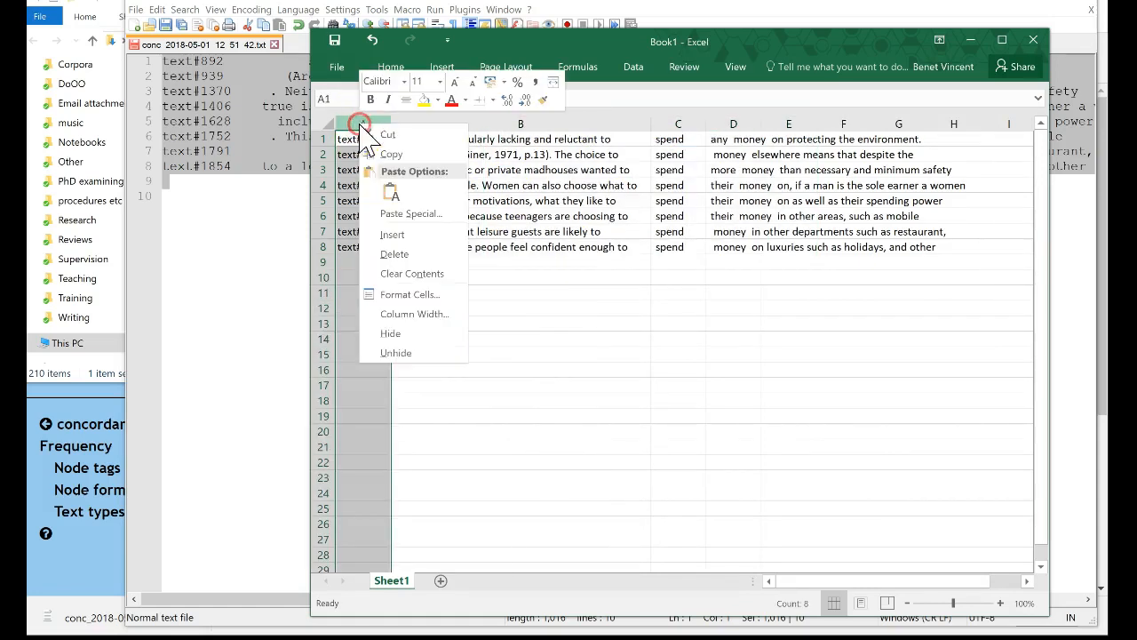
pyautogui.click(397, 255)
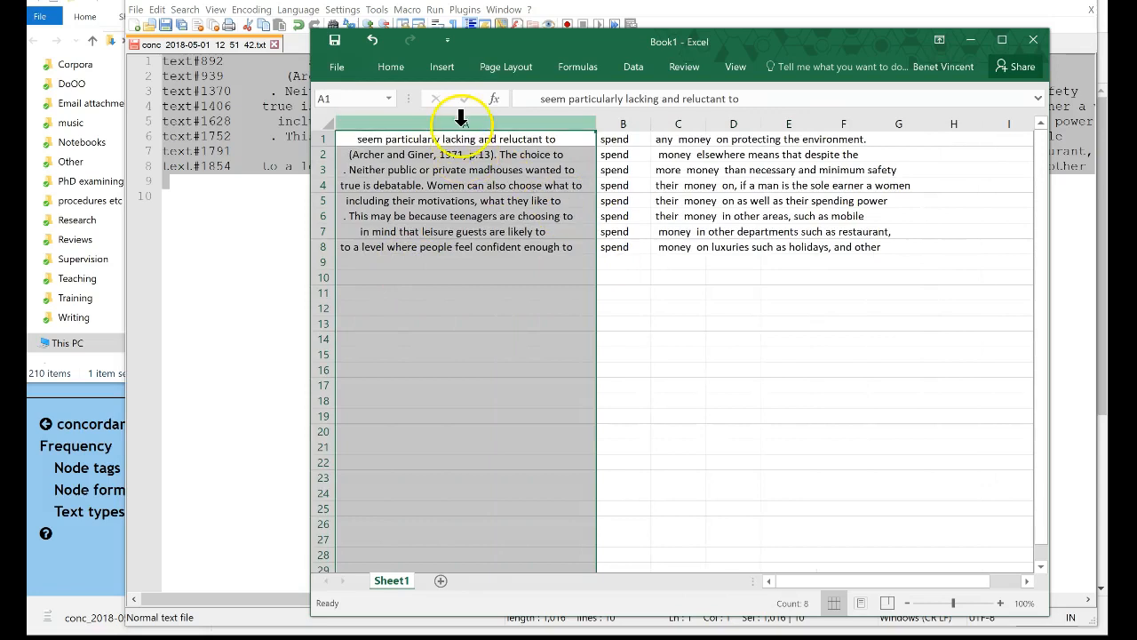
# Step: Right-align the column of text before "spend" and centre the "spend" column
pyautogui.click(391, 67)
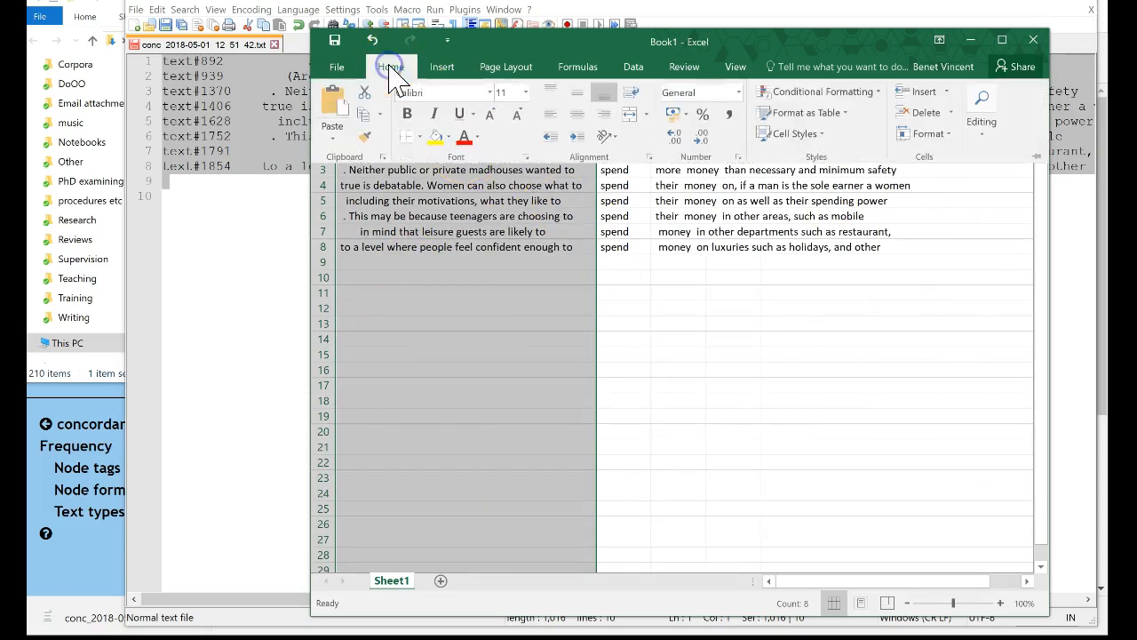
pyautogui.click(603, 117)
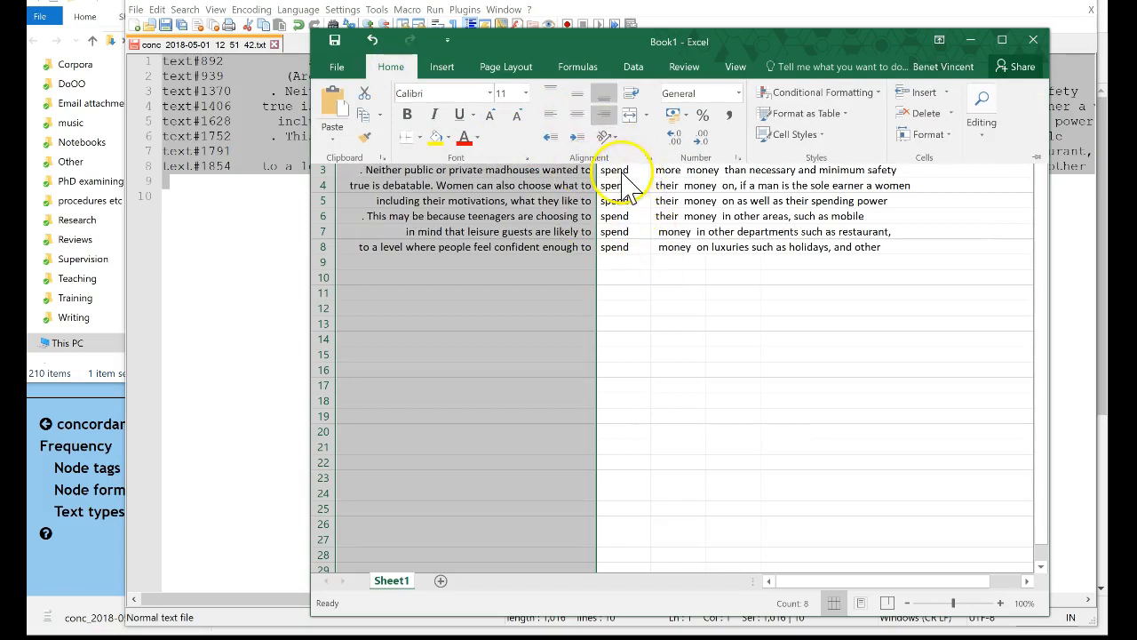
pyautogui.click(622, 124)
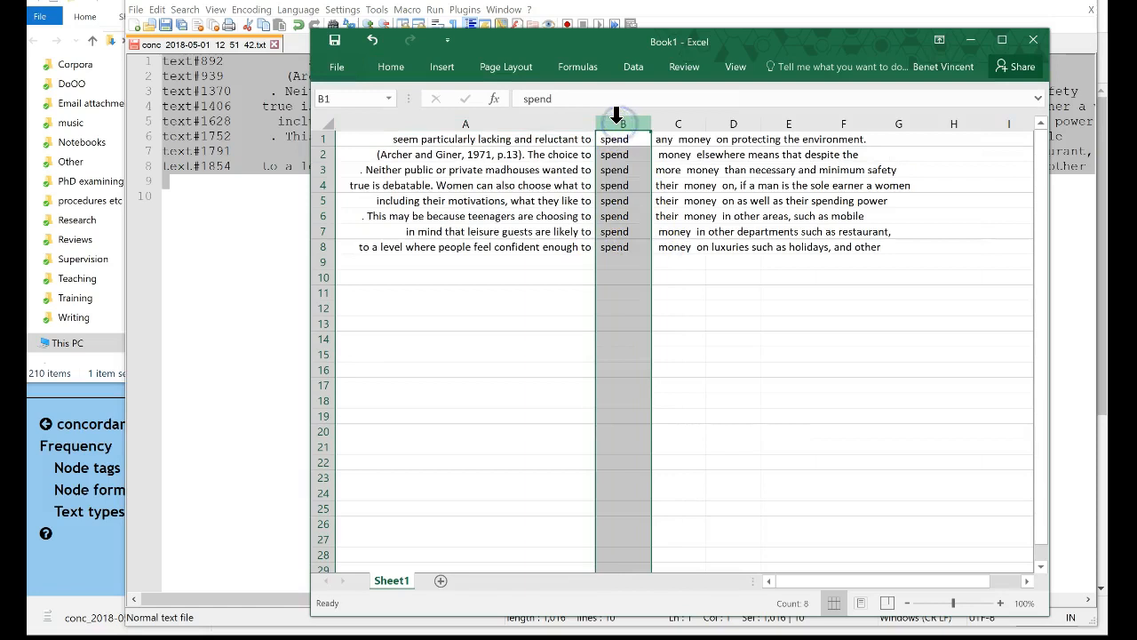
pyautogui.click(391, 68)
pyautogui.click(577, 112)
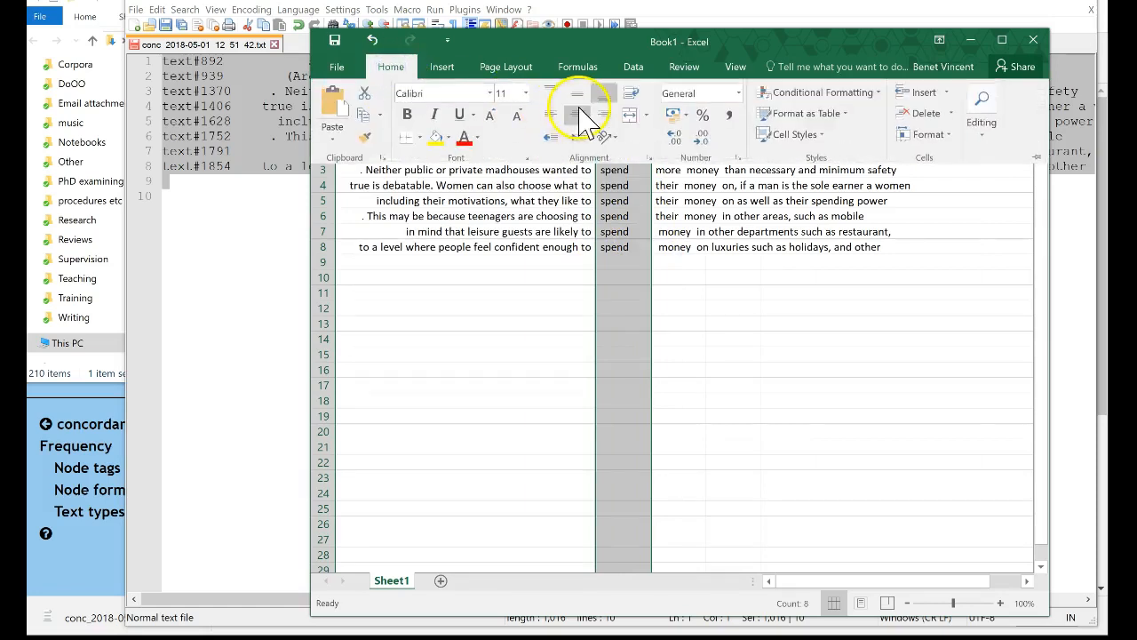
pyautogui.click(718, 347)
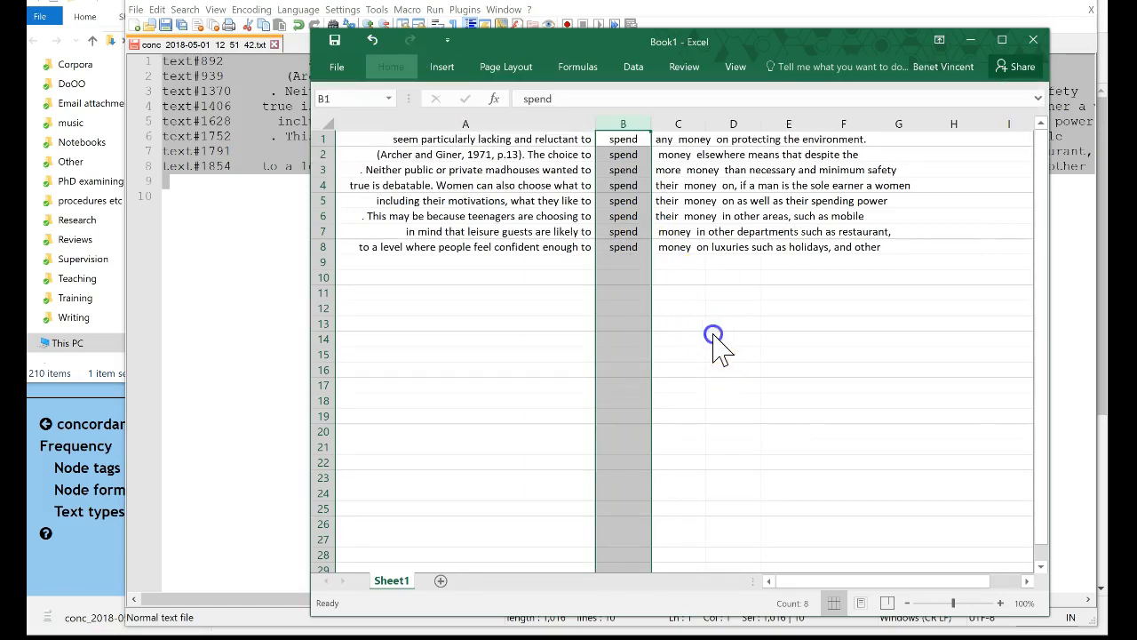
# Step: Copy the concordance cells A1 to C8 and switch to Word
pyautogui.click(477, 320)
pyautogui.moveTo(414, 142); pyautogui.dragTo(692, 251)
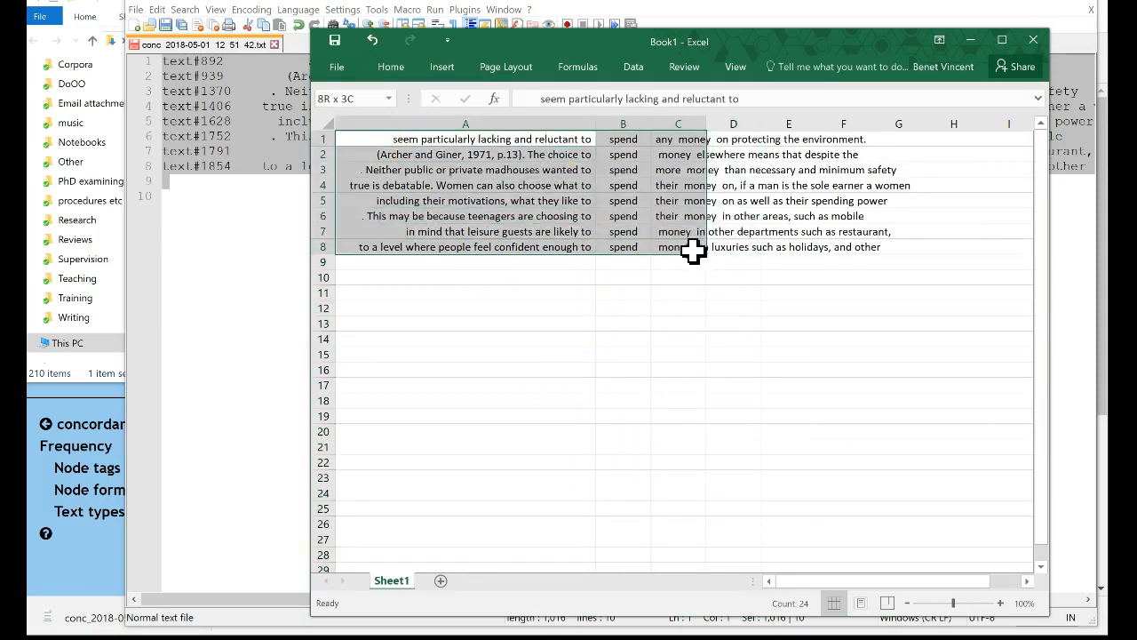
pyautogui.hotkey('ctrl', 'c')
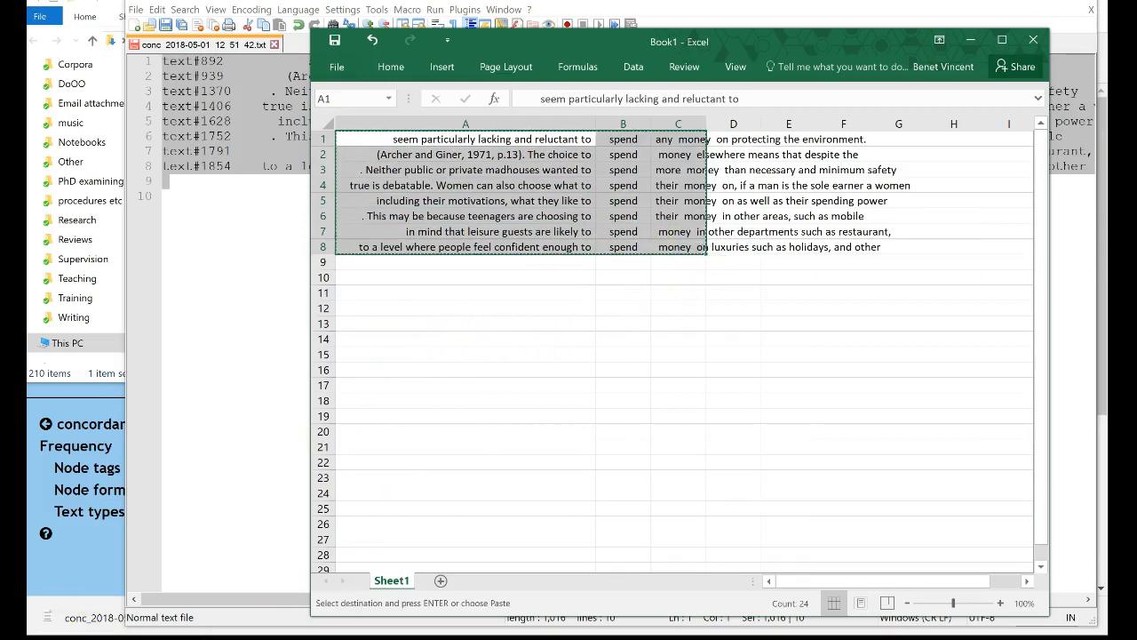
pyautogui.hotkey('alt', 'Tab')
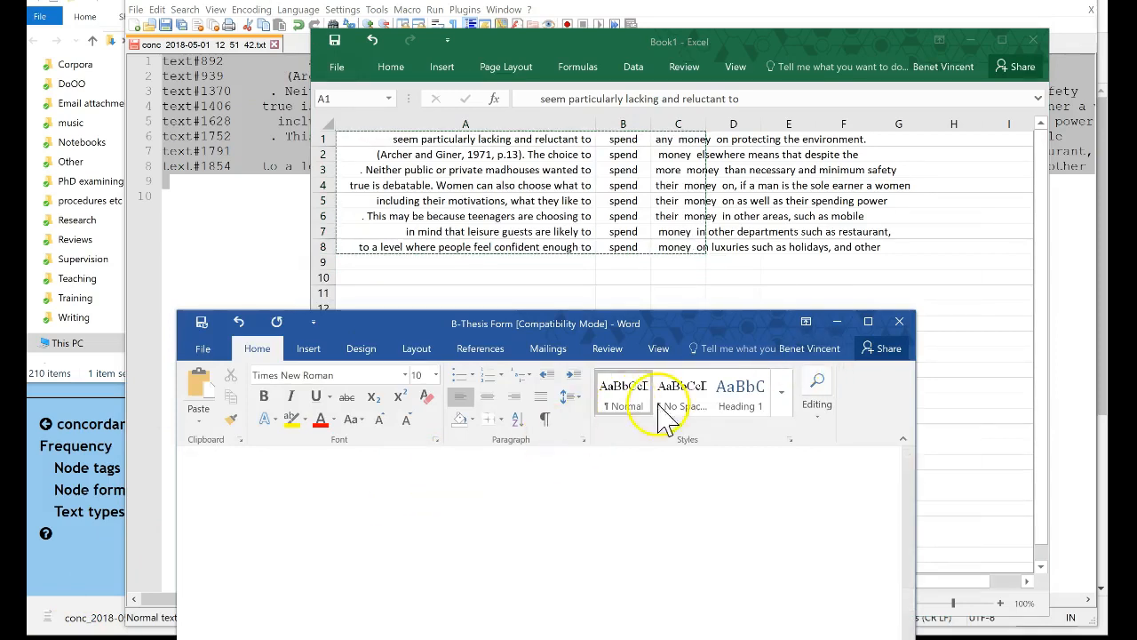
# Step: Create a new blank Word document, enlarge its window and paste the copied concordance table into it
pyautogui.hotkey('ctrl', 'n')
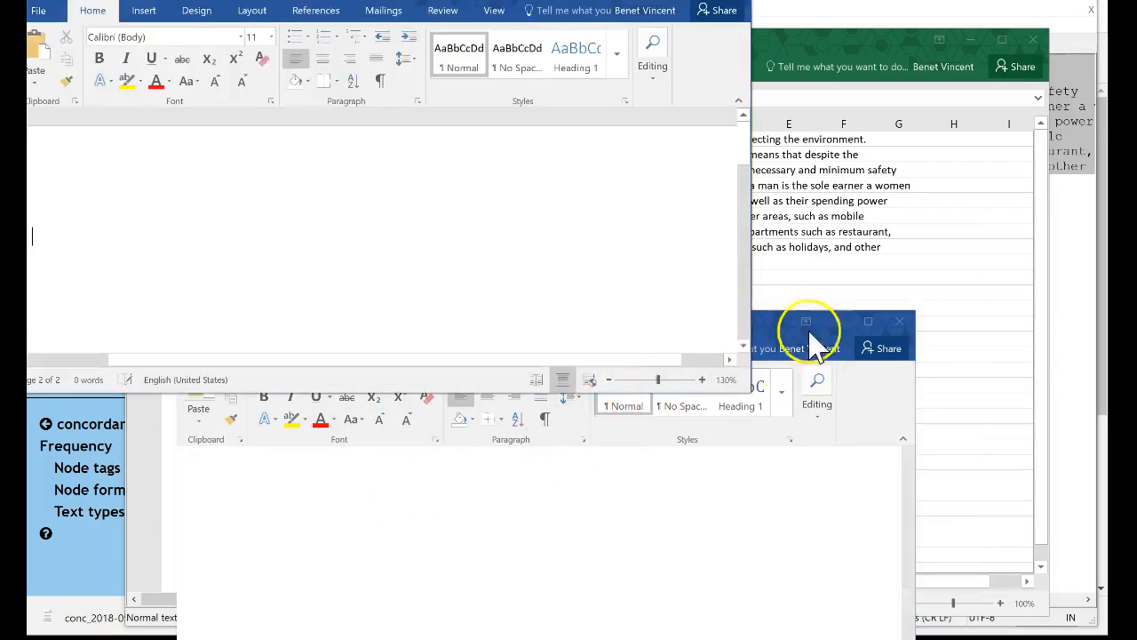
pyautogui.click(836, 323)
pyautogui.click(402, 203)
pyautogui.moveTo(552, 0); pyautogui.dragTo(727, 25)
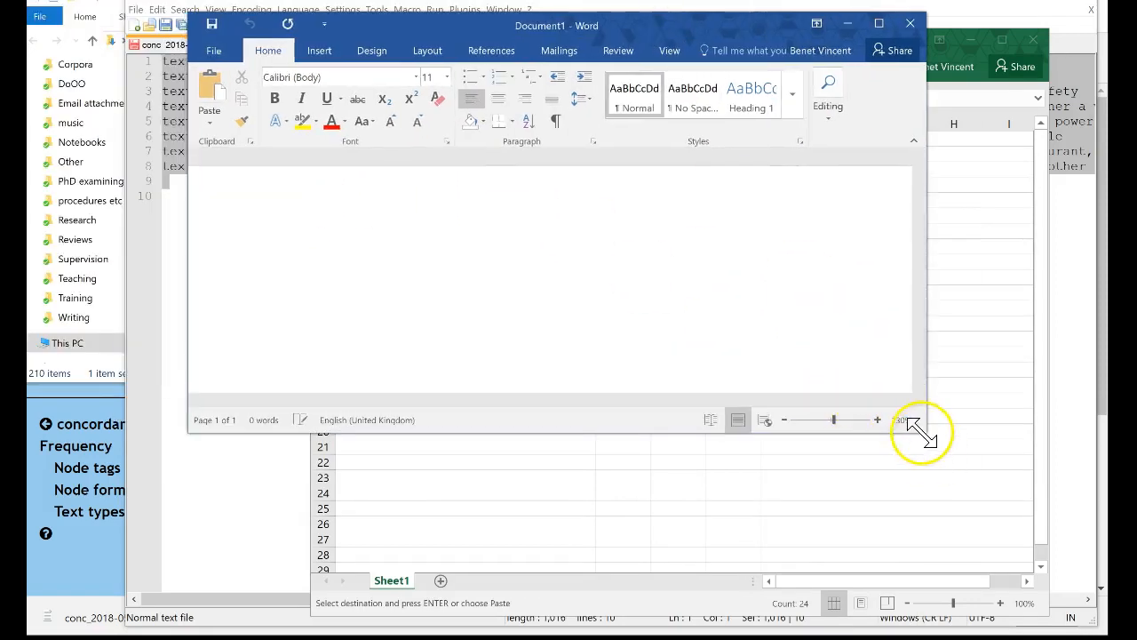
pyautogui.click(785, 418)
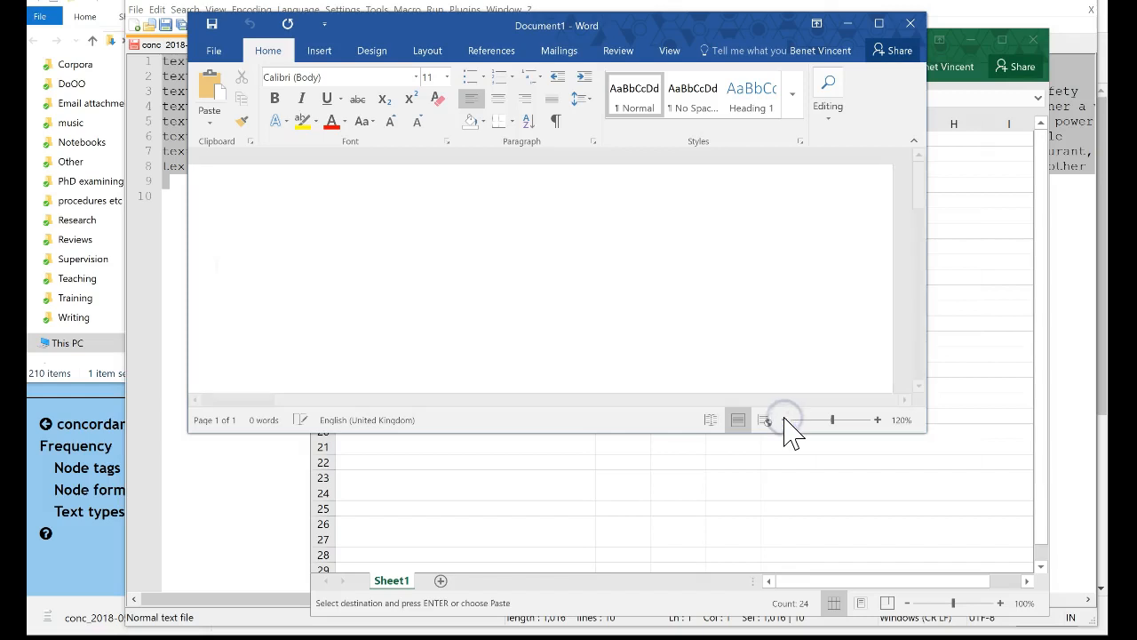
pyautogui.moveTo(924, 435); pyautogui.dragTo(1053, 523)
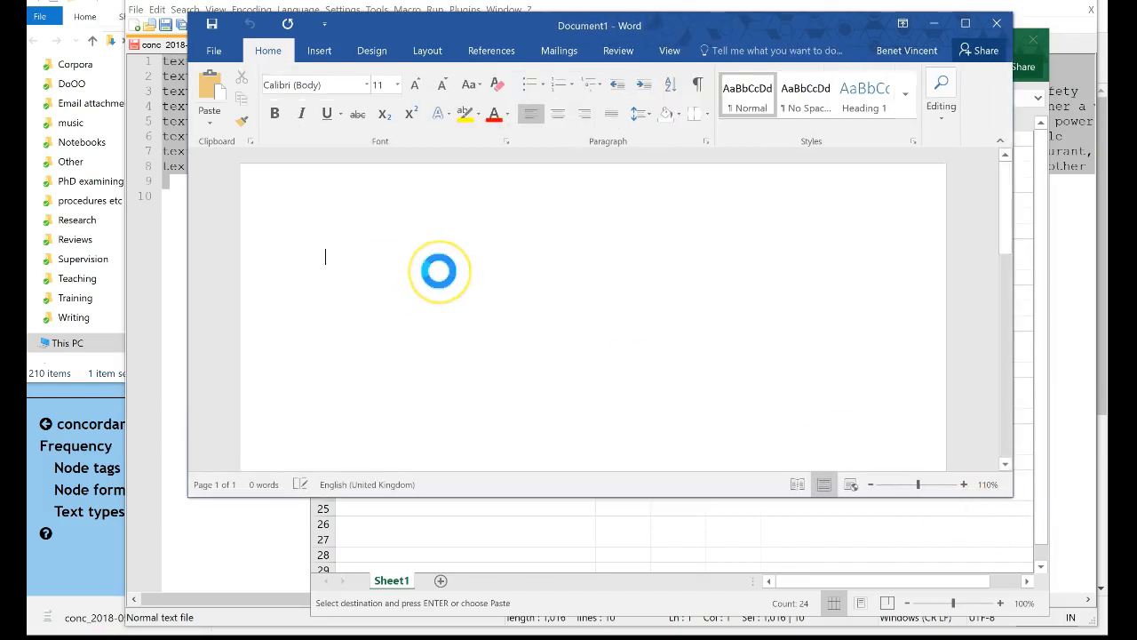
pyautogui.hotkey('ctrl', 'v')
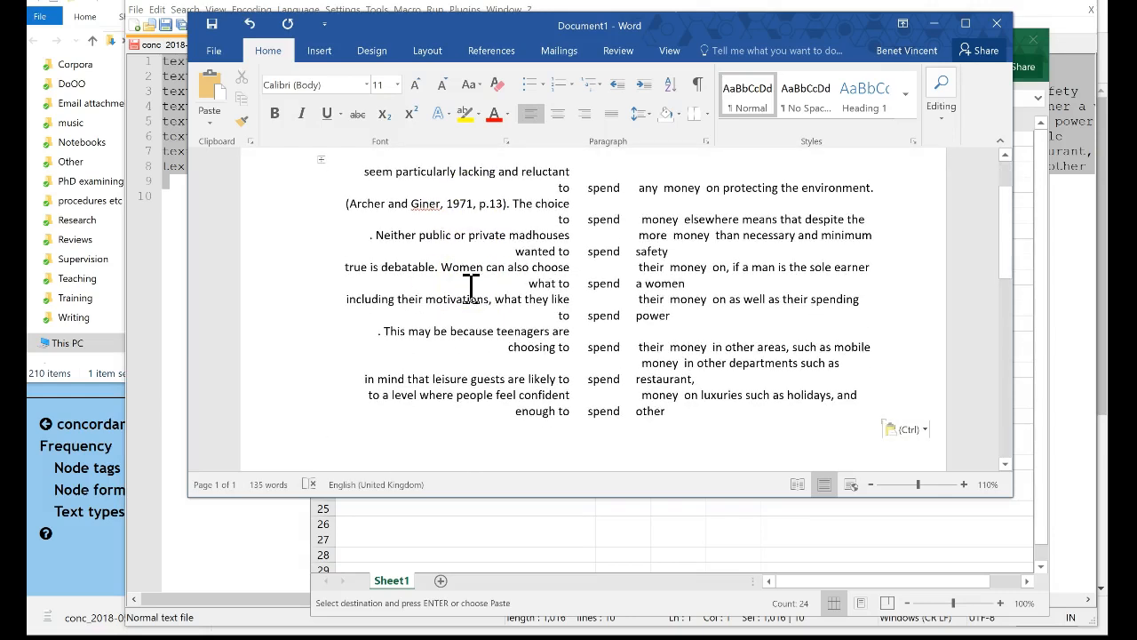
pyautogui.moveTo(377, 236); pyautogui.dragTo(563, 253)
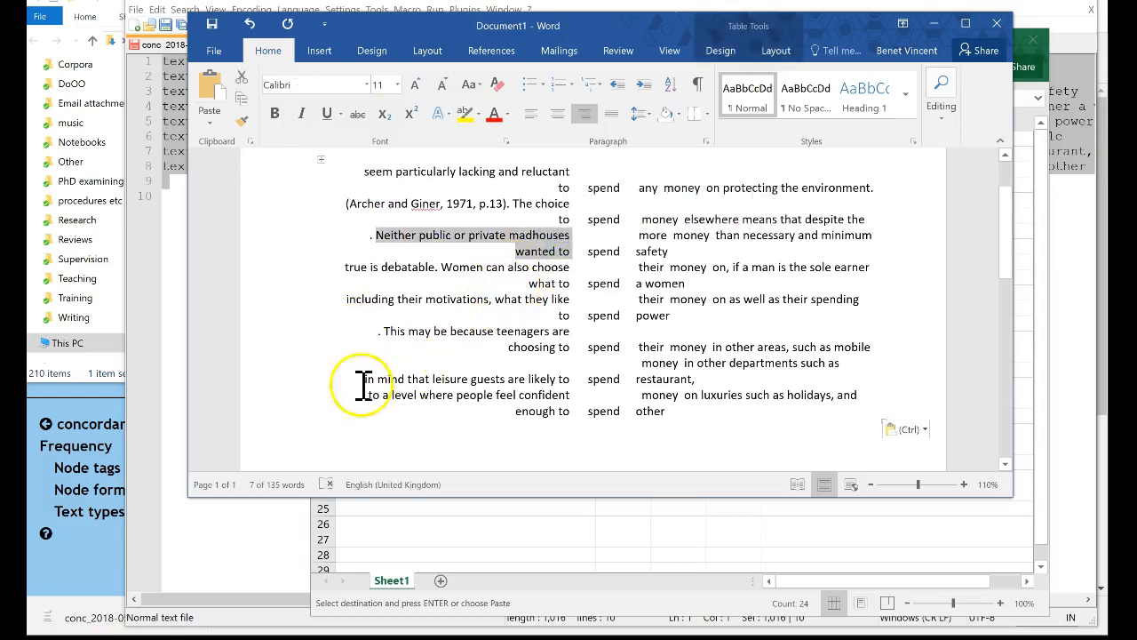
# Step: Switch to Sketch Engine, increase the KWIC context size for the "spend" and "money" concordance, view the longer lines, and return to Word
pyautogui.click(86, 597)
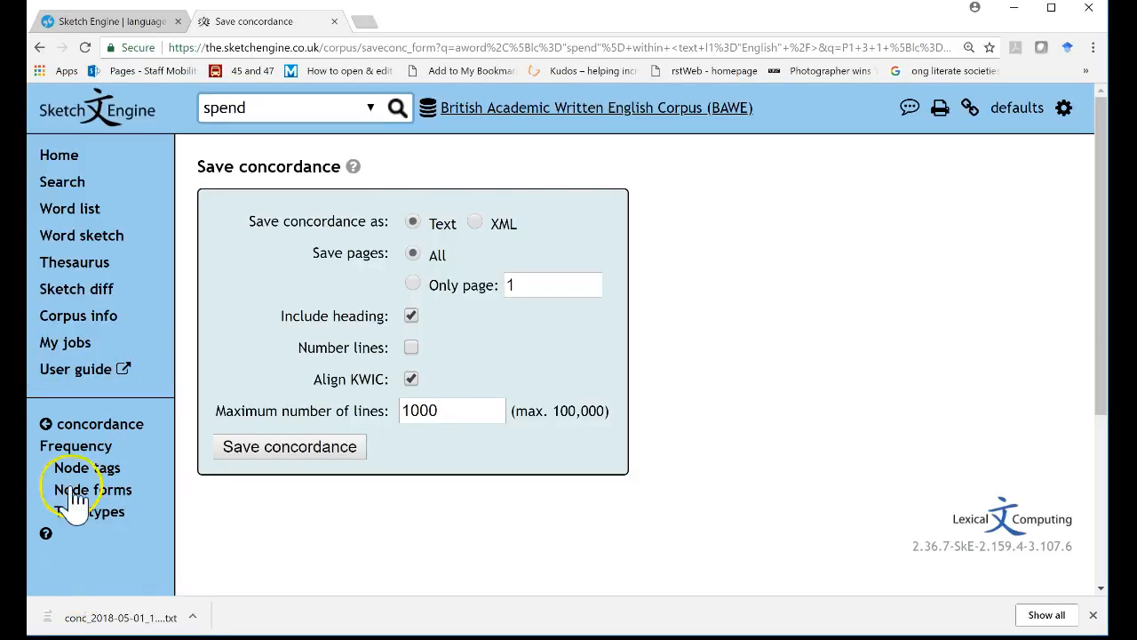
pyautogui.click(68, 425)
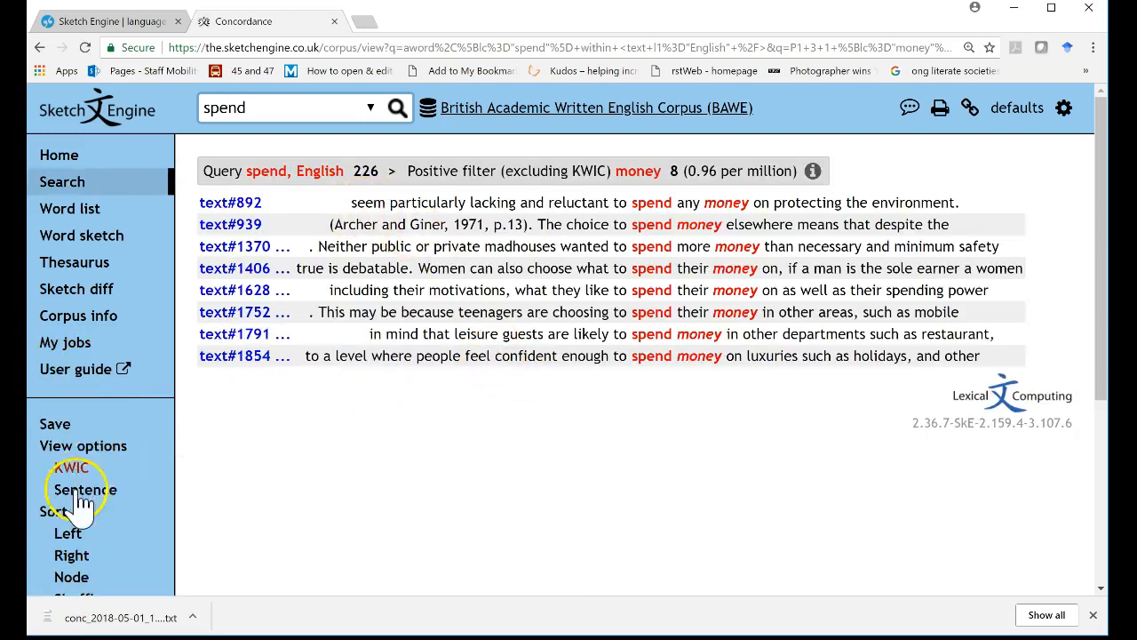
pyautogui.click(85, 451)
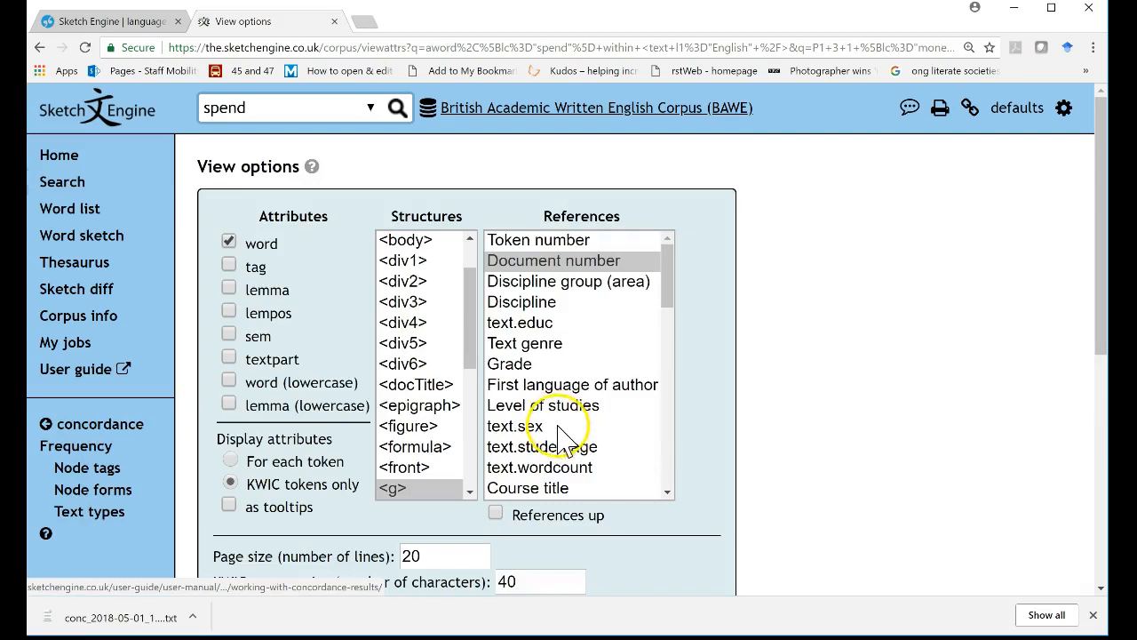
pyautogui.scroll(-2, 556, 435)
pyautogui.scroll(-2, 722, 462)
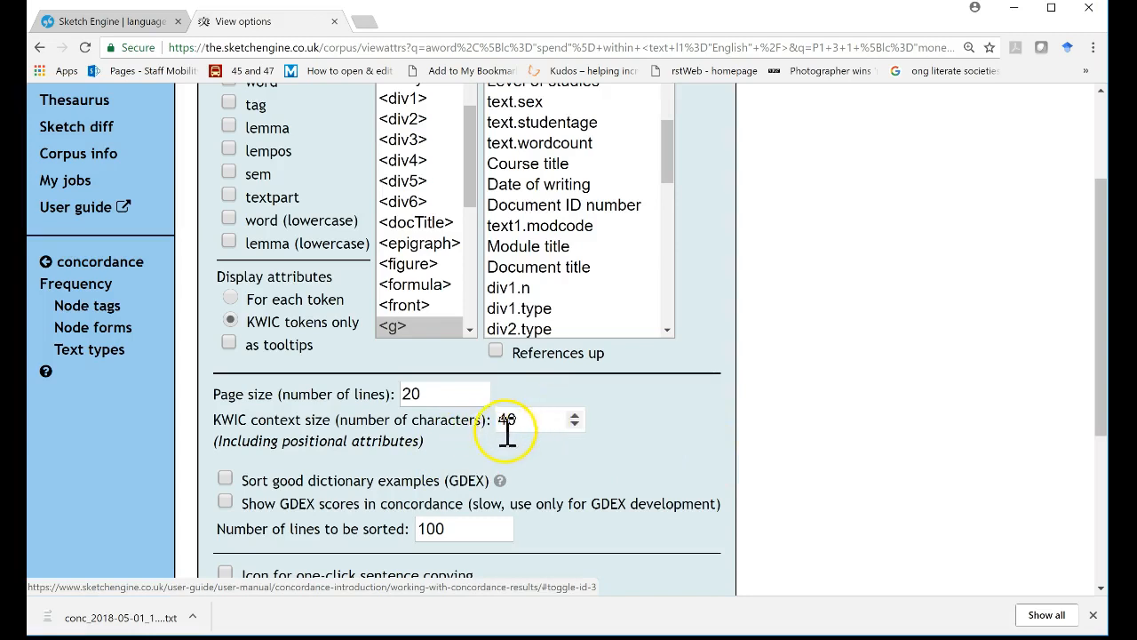
pyautogui.click(575, 417)
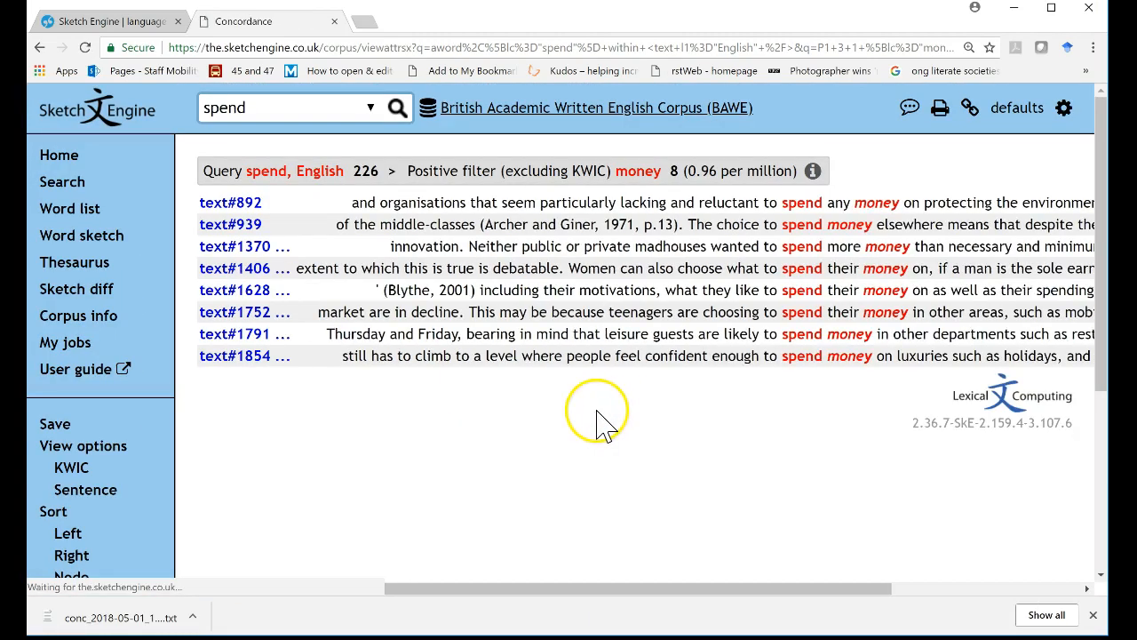
pyautogui.moveTo(505, 587); pyautogui.dragTo(464, 586)
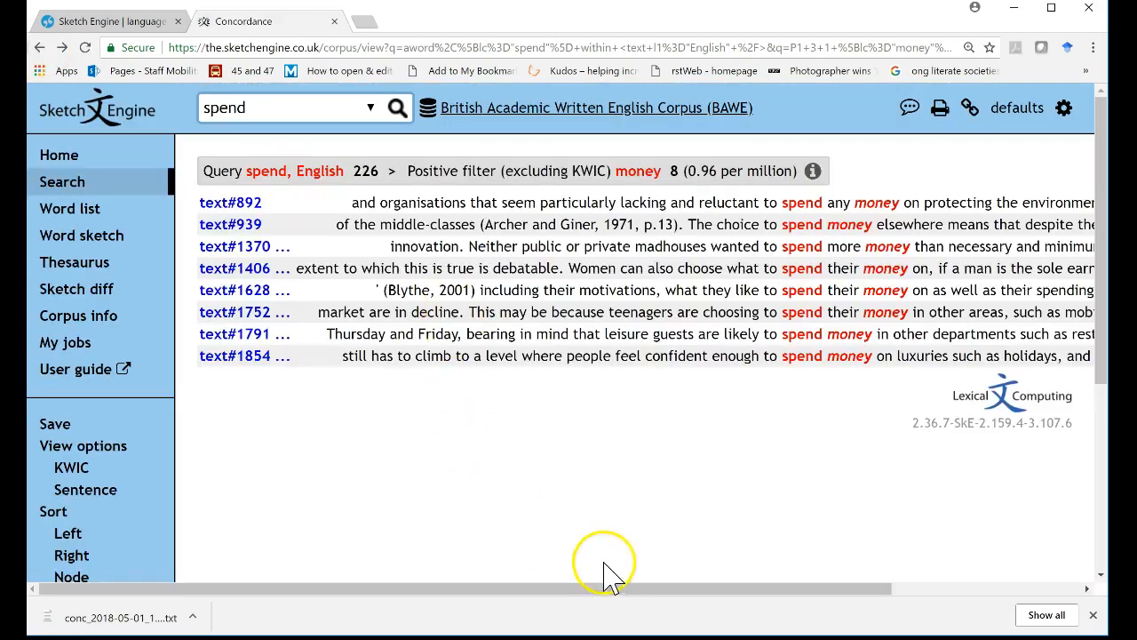
pyautogui.click(1018, 14)
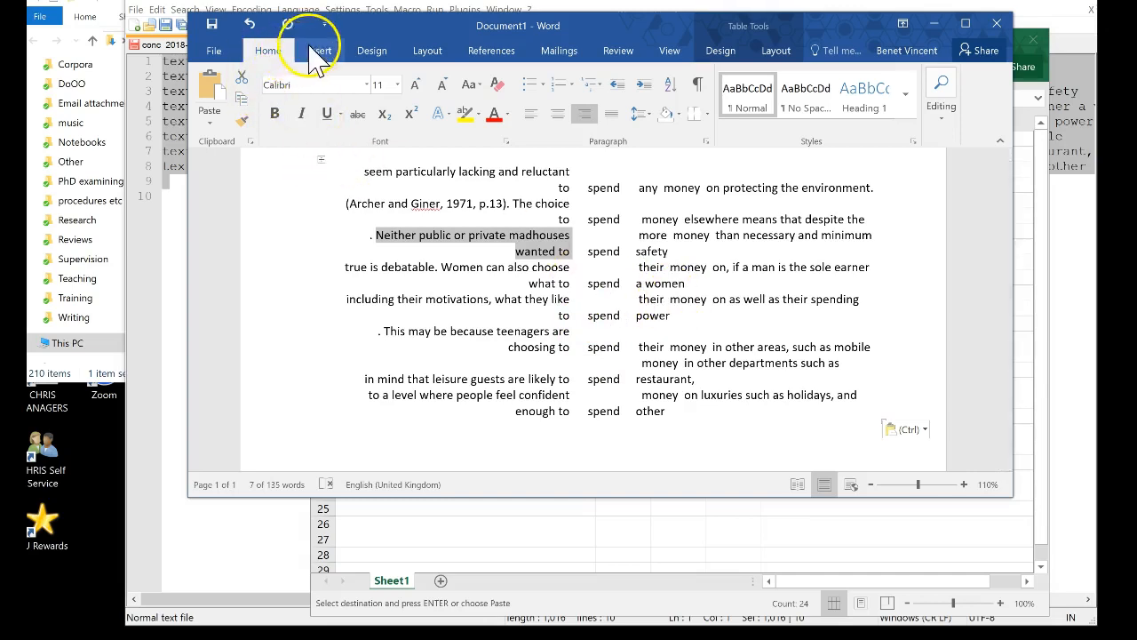
# Step: Change the page orientation of the Word document to landscape
pyautogui.click(428, 53)
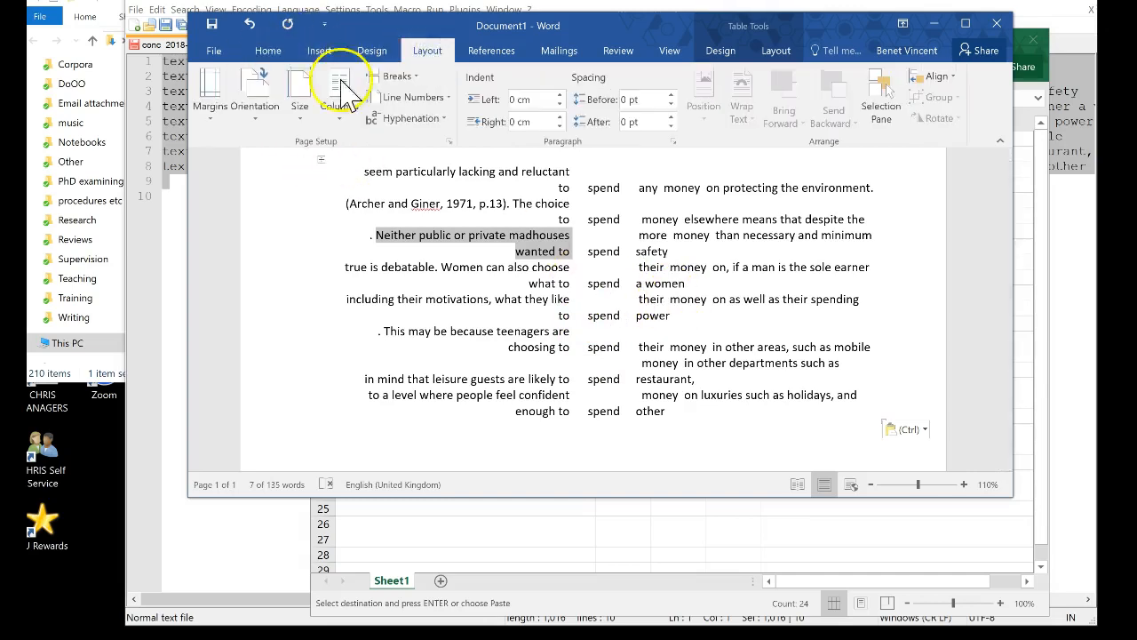
pyautogui.click(254, 92)
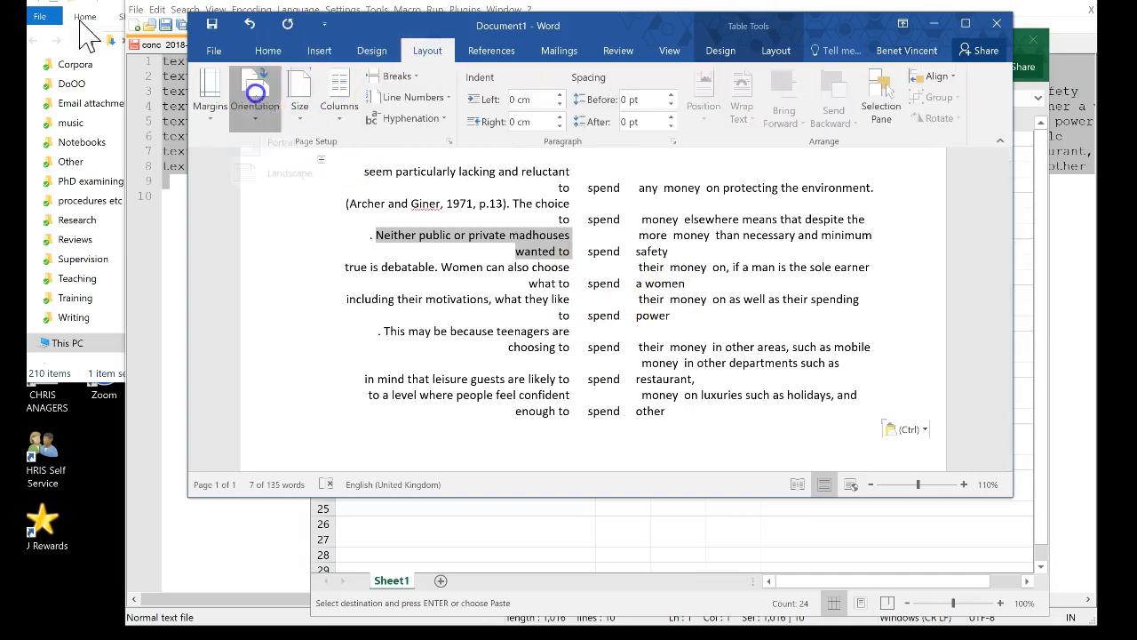
pyautogui.click(273, 183)
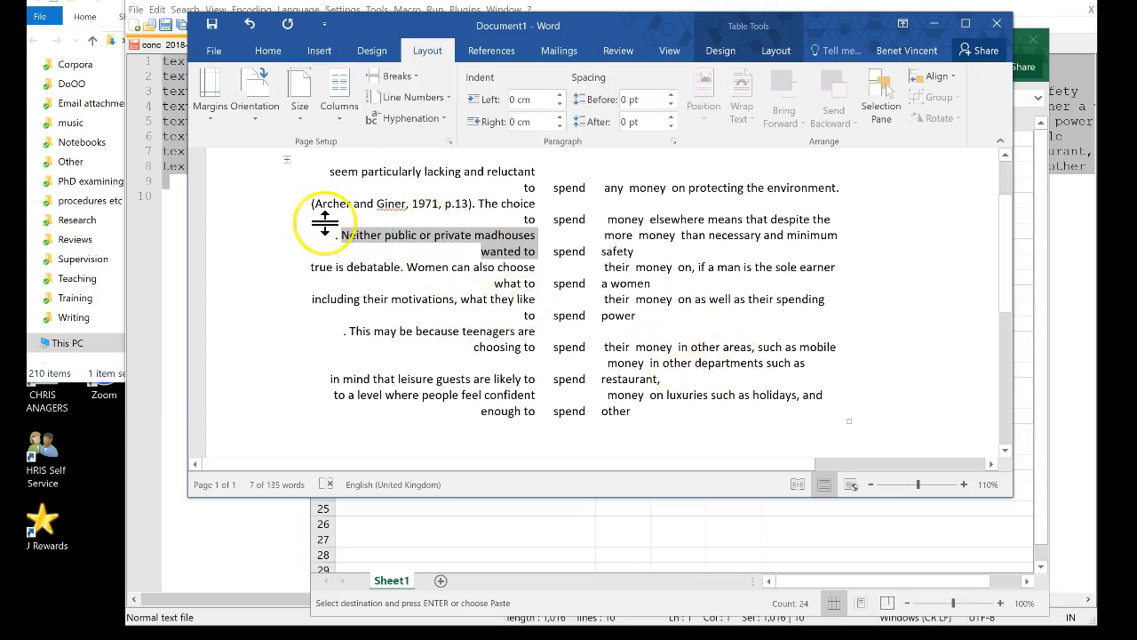
# Step: Apply inside horizontal borders to the whole concordance table
pyautogui.click(286, 162)
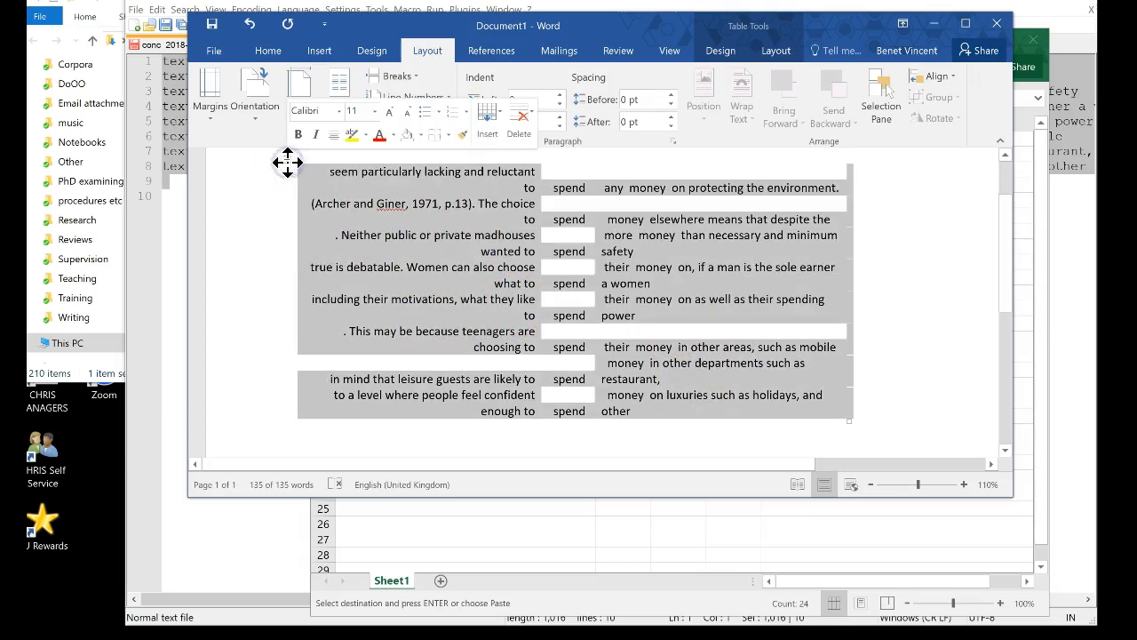
pyautogui.click(449, 136)
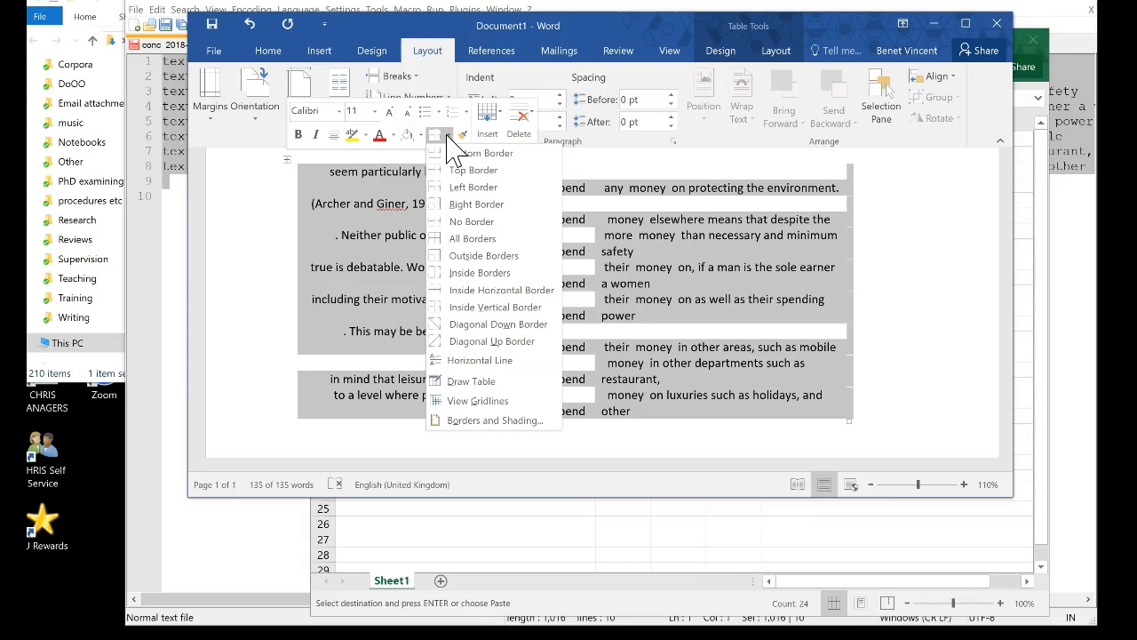
pyautogui.click(477, 290)
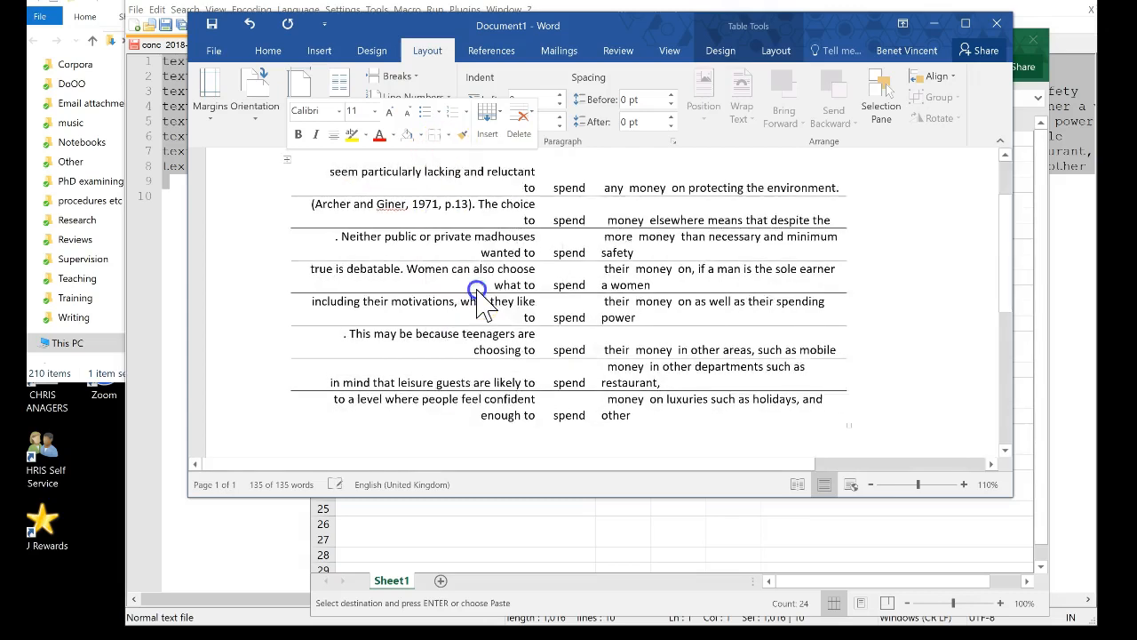
pyautogui.click(464, 222)
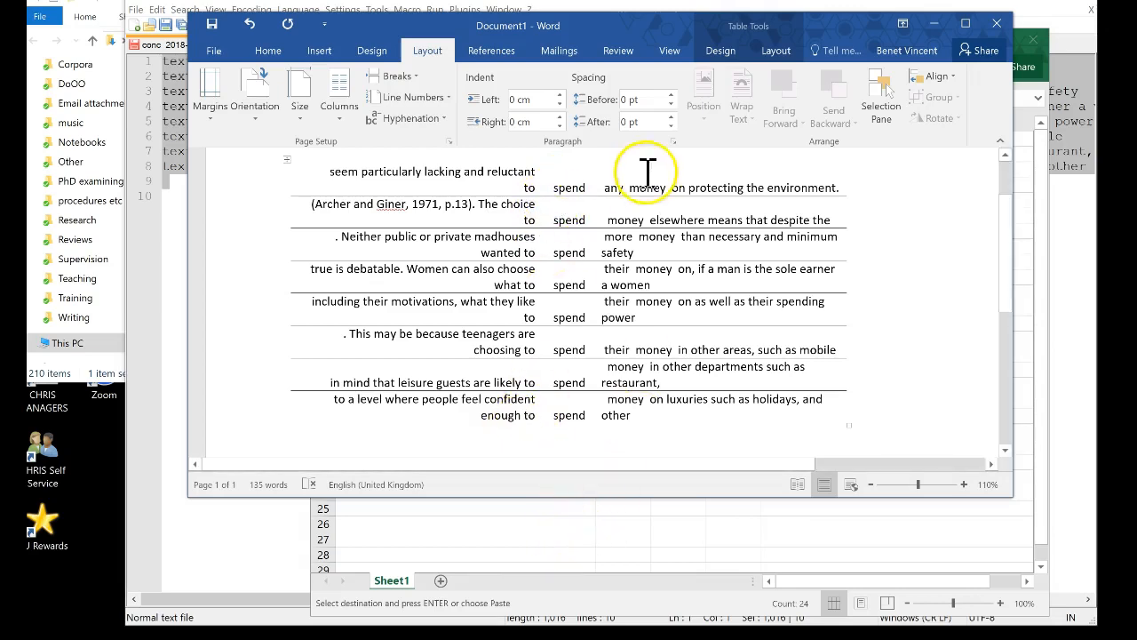
# Step: Clear the "spend" column, put a gap of six underscores in its first row, and copy the gap
pyautogui.click(565, 156)
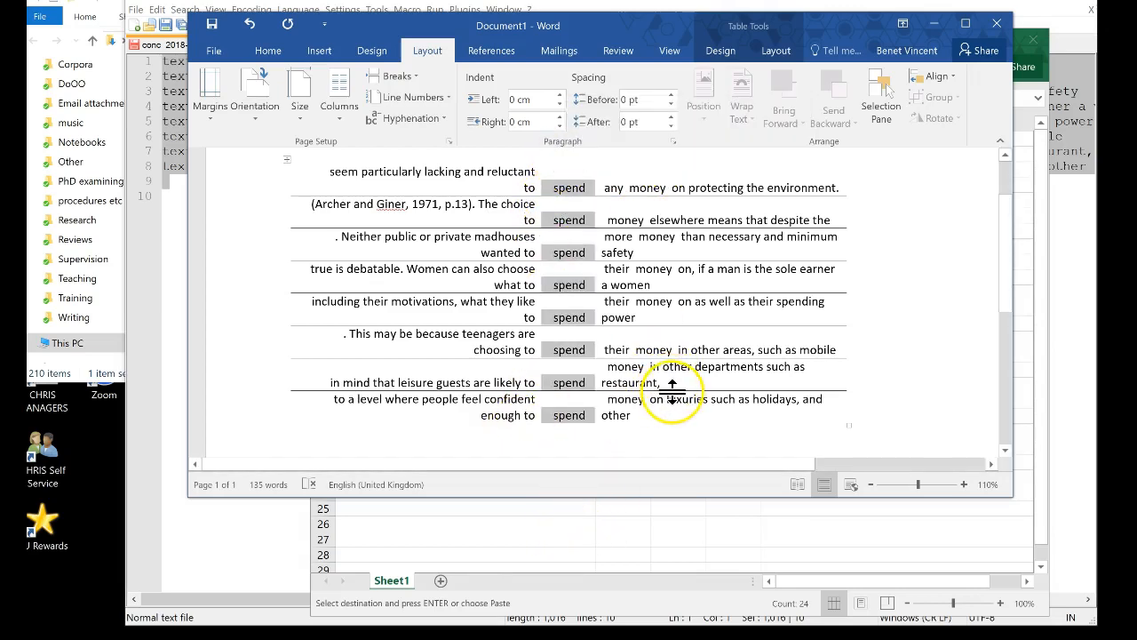
pyautogui.press('Delete')
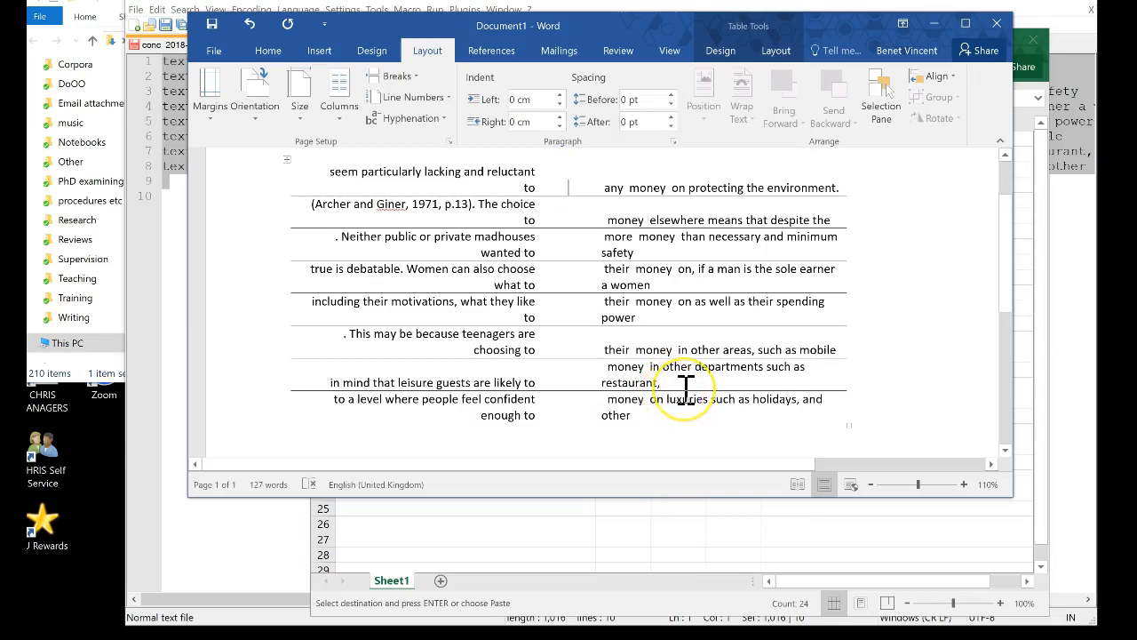
pyautogui.write('_______')
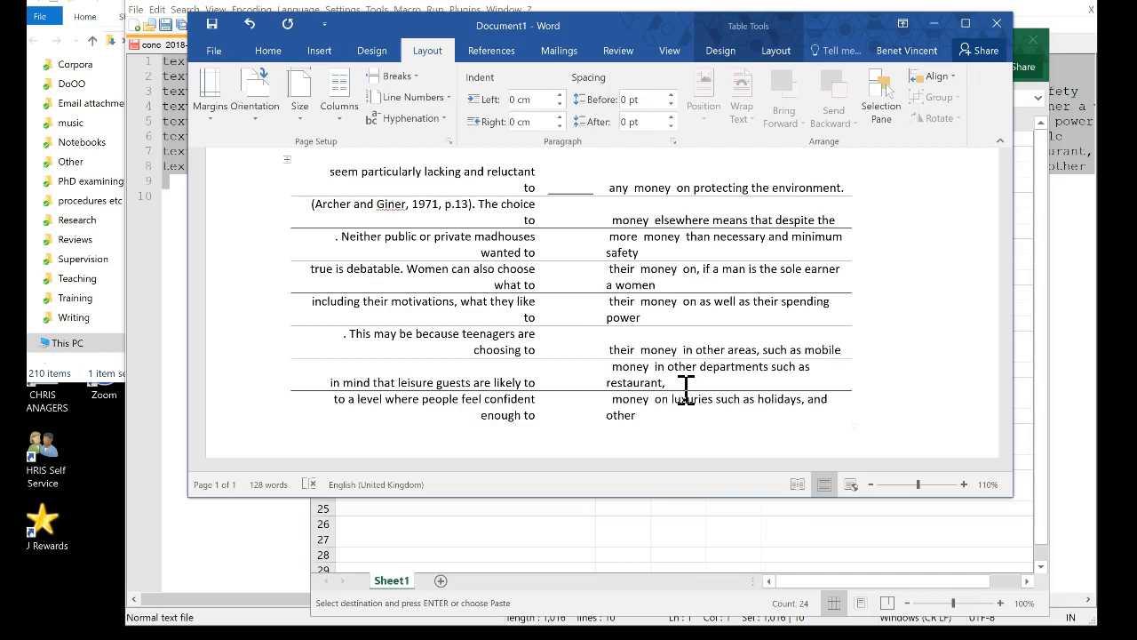
pyautogui.press('BackSpace')
pyautogui.hotkey('shift', 'Left')
pyautogui.hotkey('shift', 'Left')
pyautogui.hotkey('shift', 'Left')
pyautogui.hotkey('shift', 'Right')
pyautogui.hotkey('ctrl', 'c')
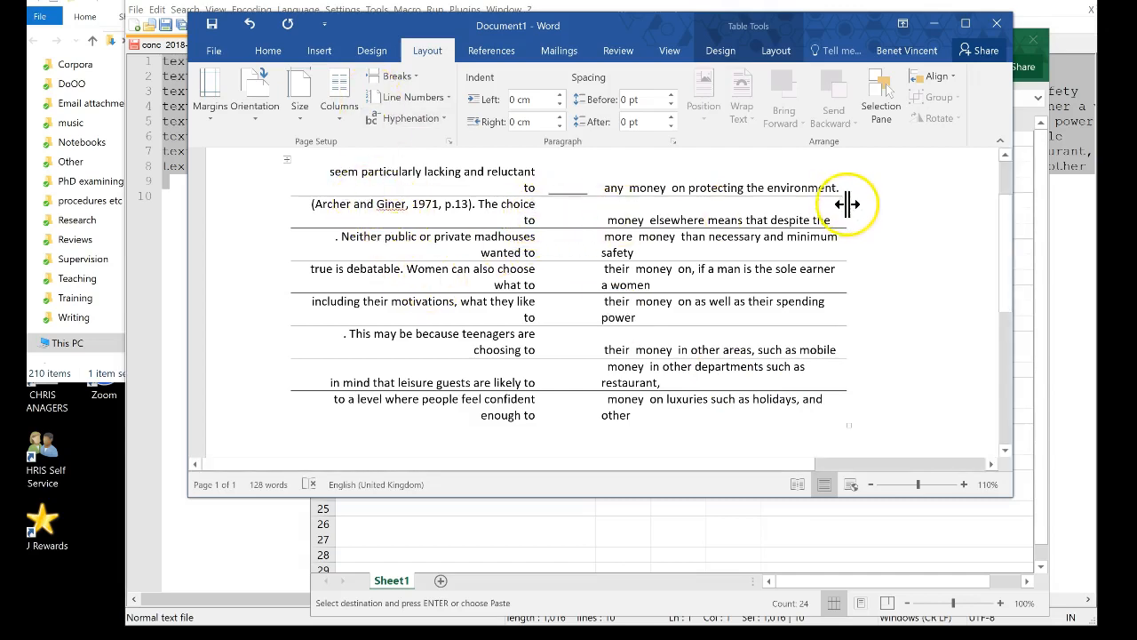
# Step: Apply outside borders to the whole table and widen the two context columns until each concordance line fits on one row
pyautogui.click(286, 161)
pyautogui.click(448, 134)
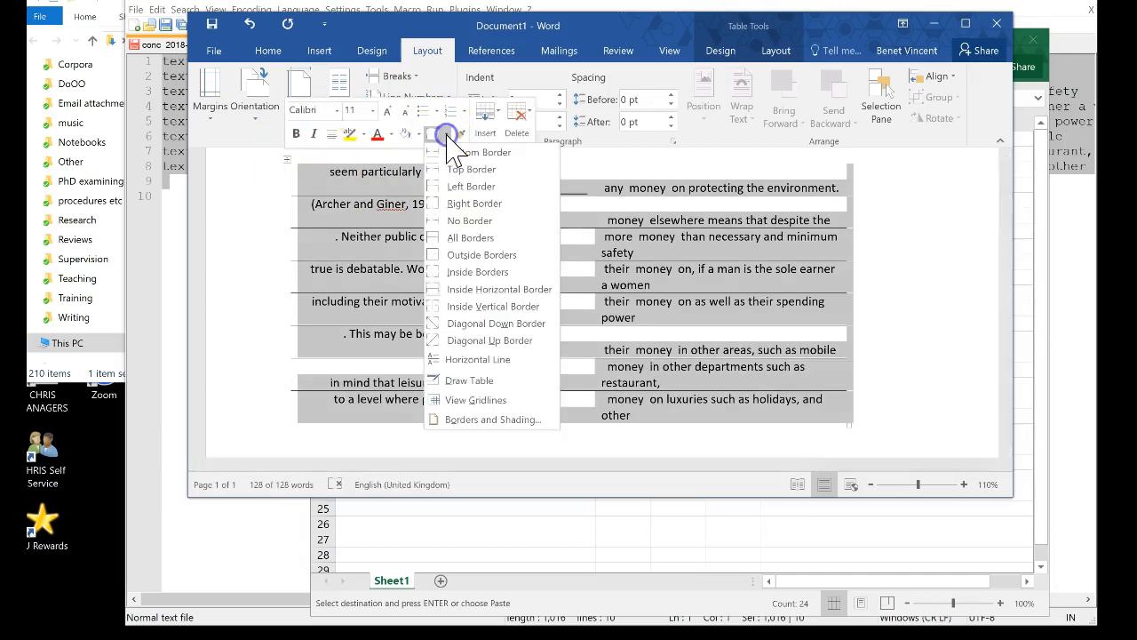
pyautogui.click(468, 256)
pyautogui.click(668, 284)
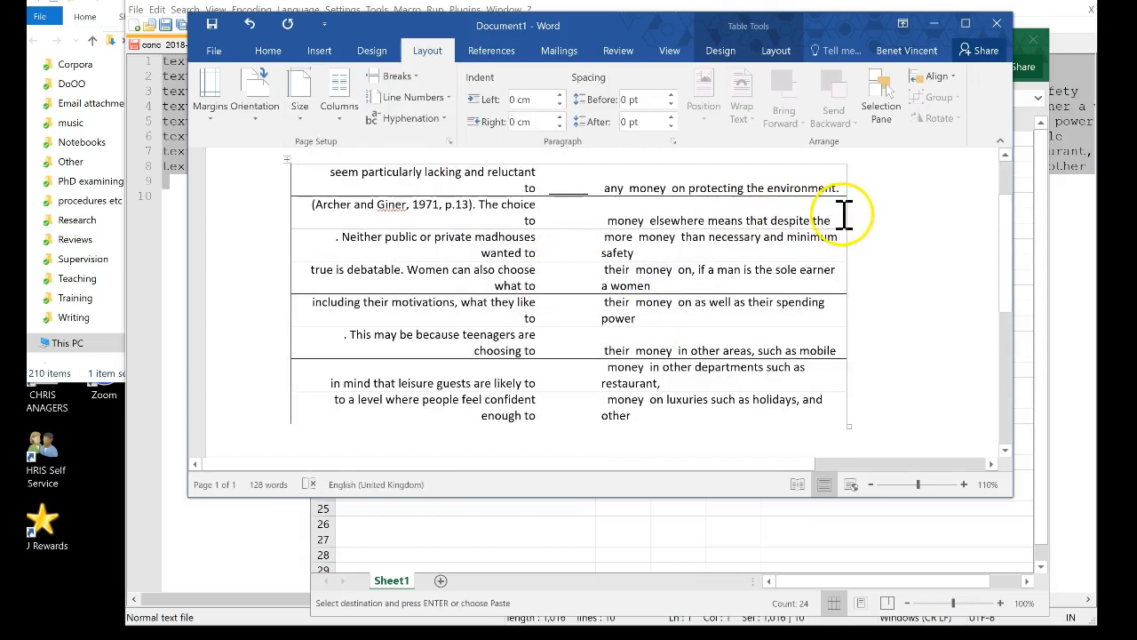
pyautogui.moveTo(846, 211); pyautogui.dragTo(955, 210)
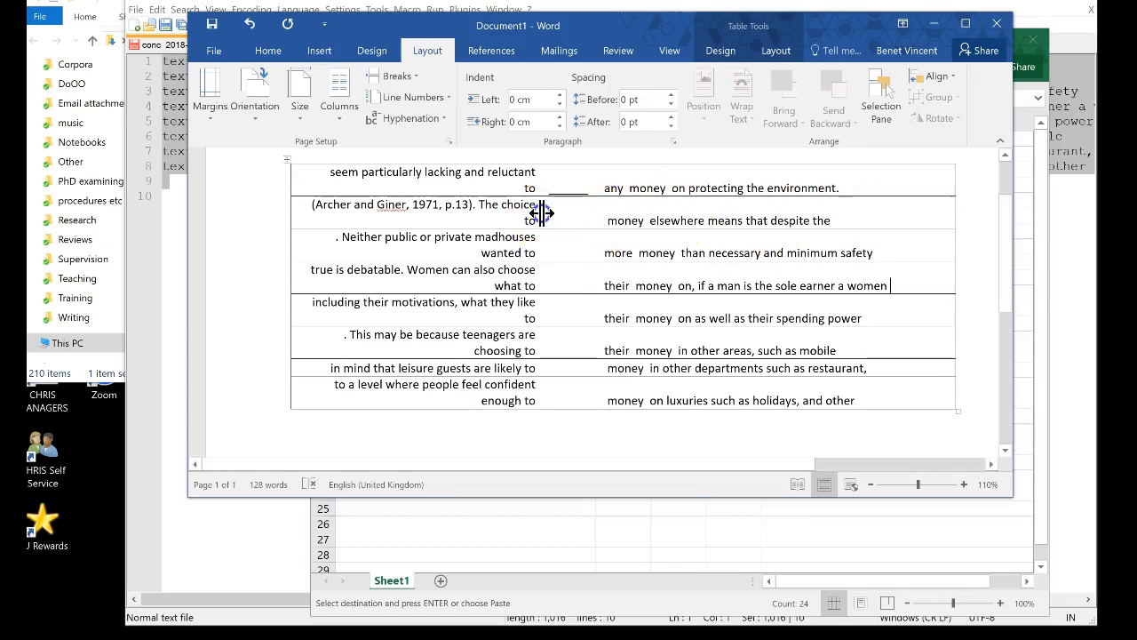
pyautogui.moveTo(541, 214); pyautogui.dragTo(582, 216)
# Step: Copy the underscore gap from the first row into the remaining rows of the middle column
pyautogui.click(601, 172)
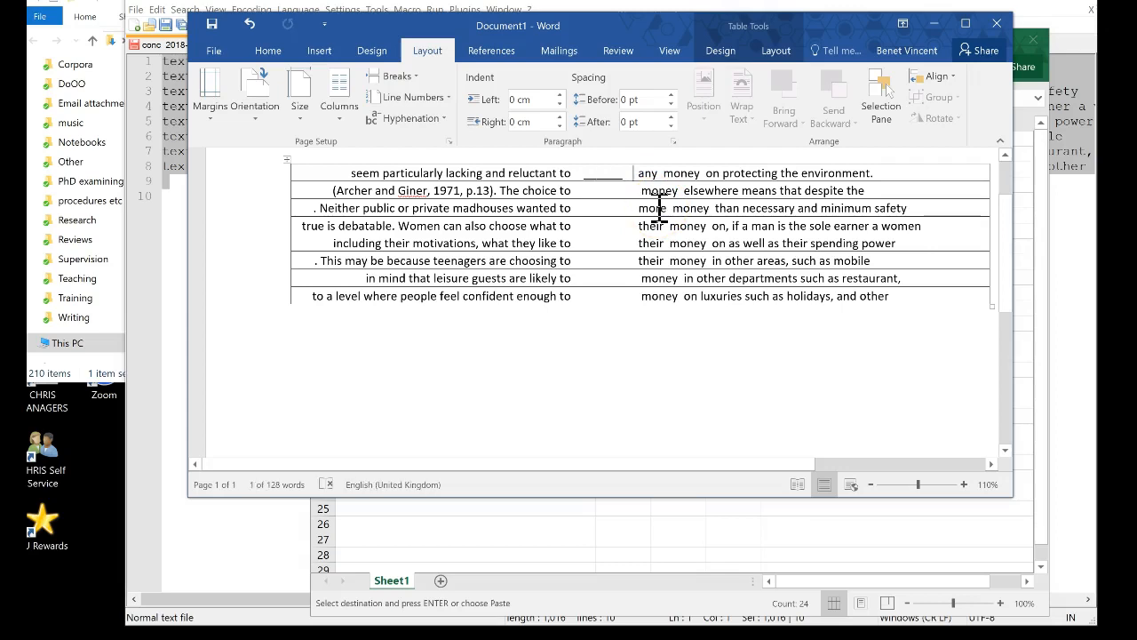
pyautogui.hotkey('ctrl', 'v')
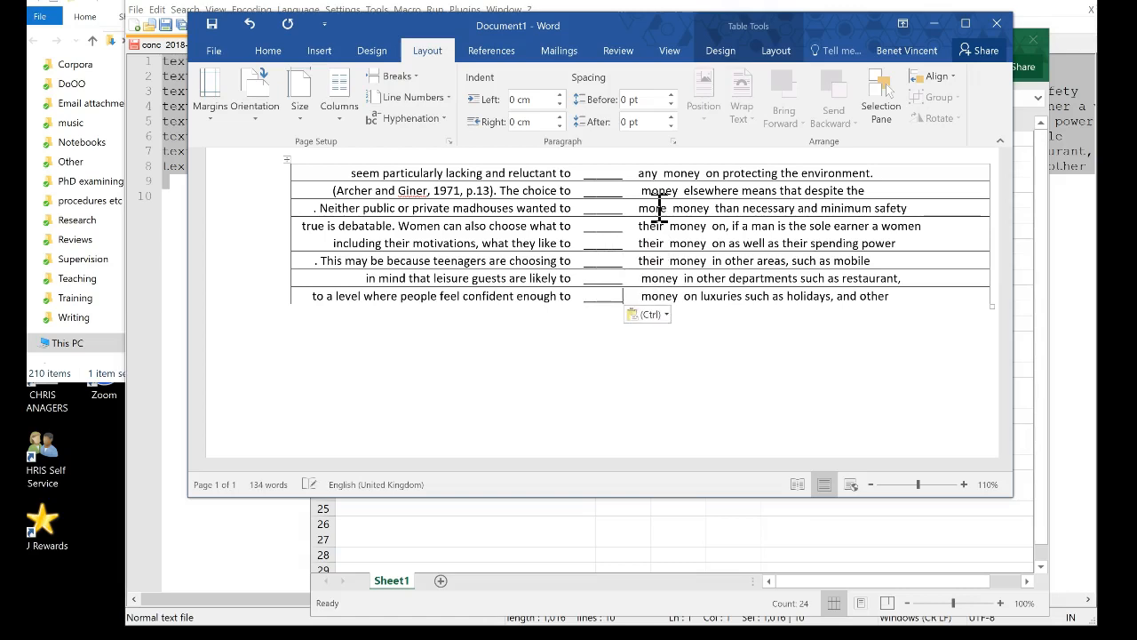
pyautogui.scroll(1, 667, 330)
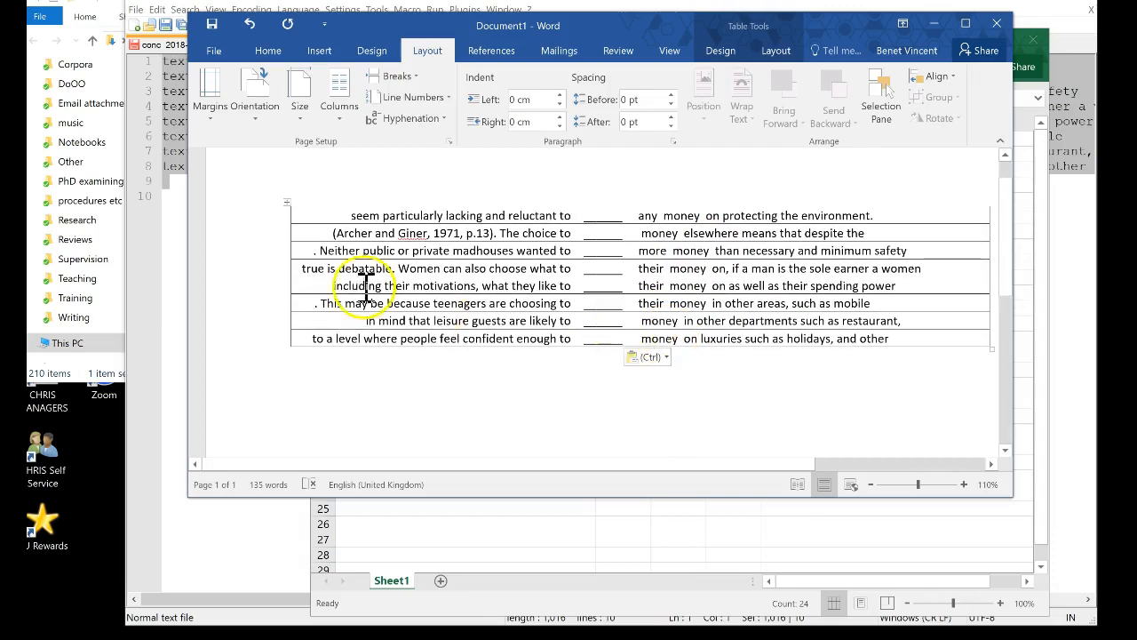
pyautogui.click(453, 381)
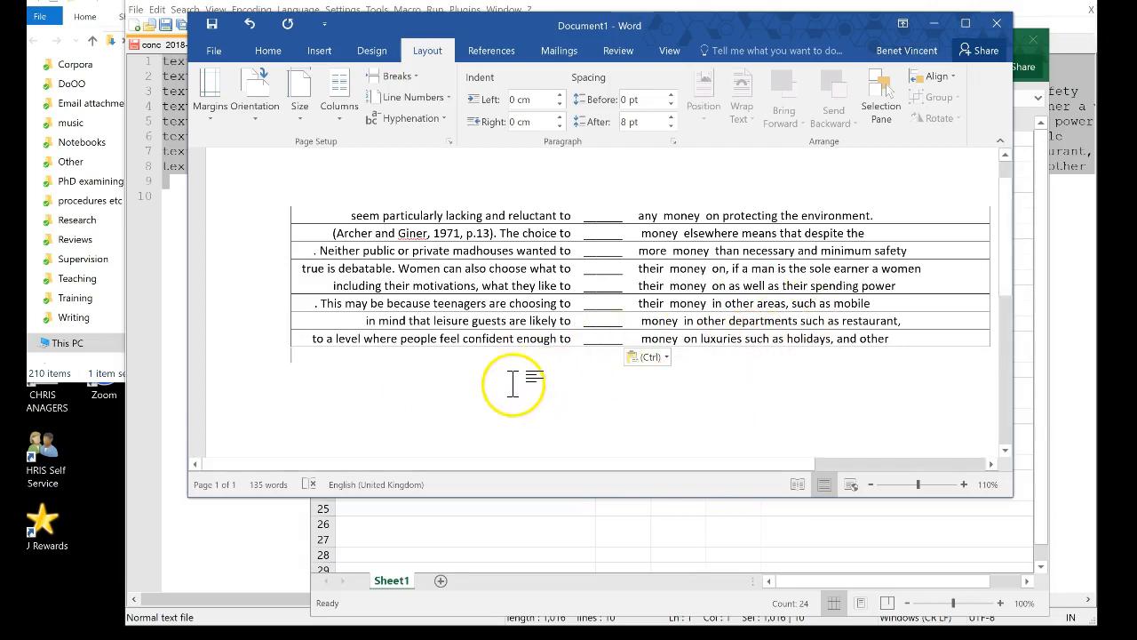
pyautogui.scroll(-1, 519, 379)
pyautogui.scroll(1, 518, 380)
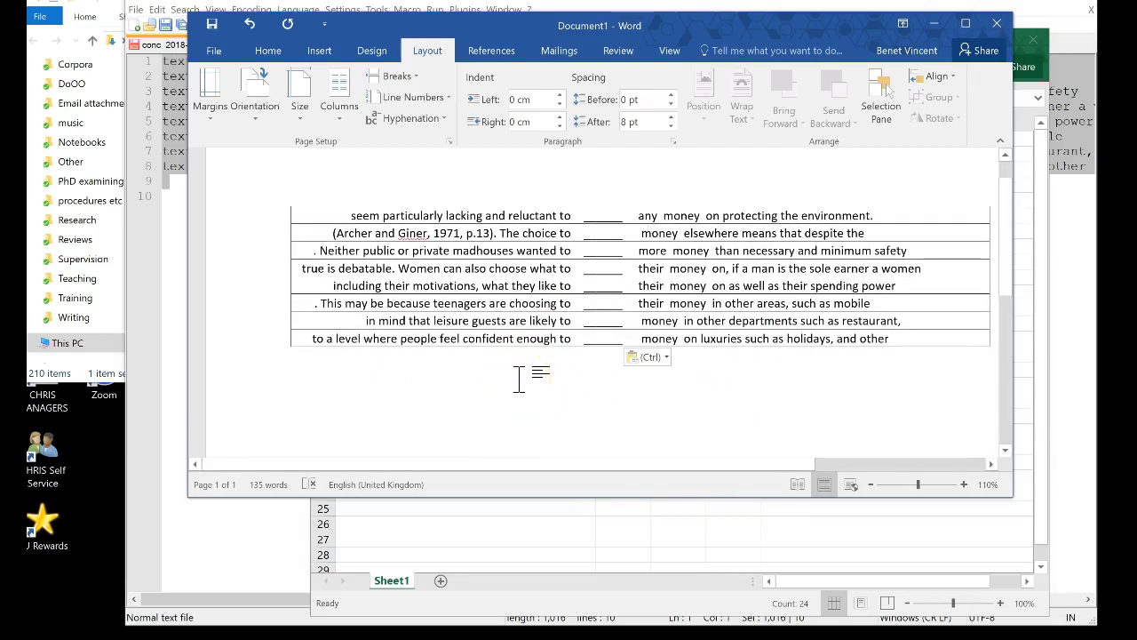